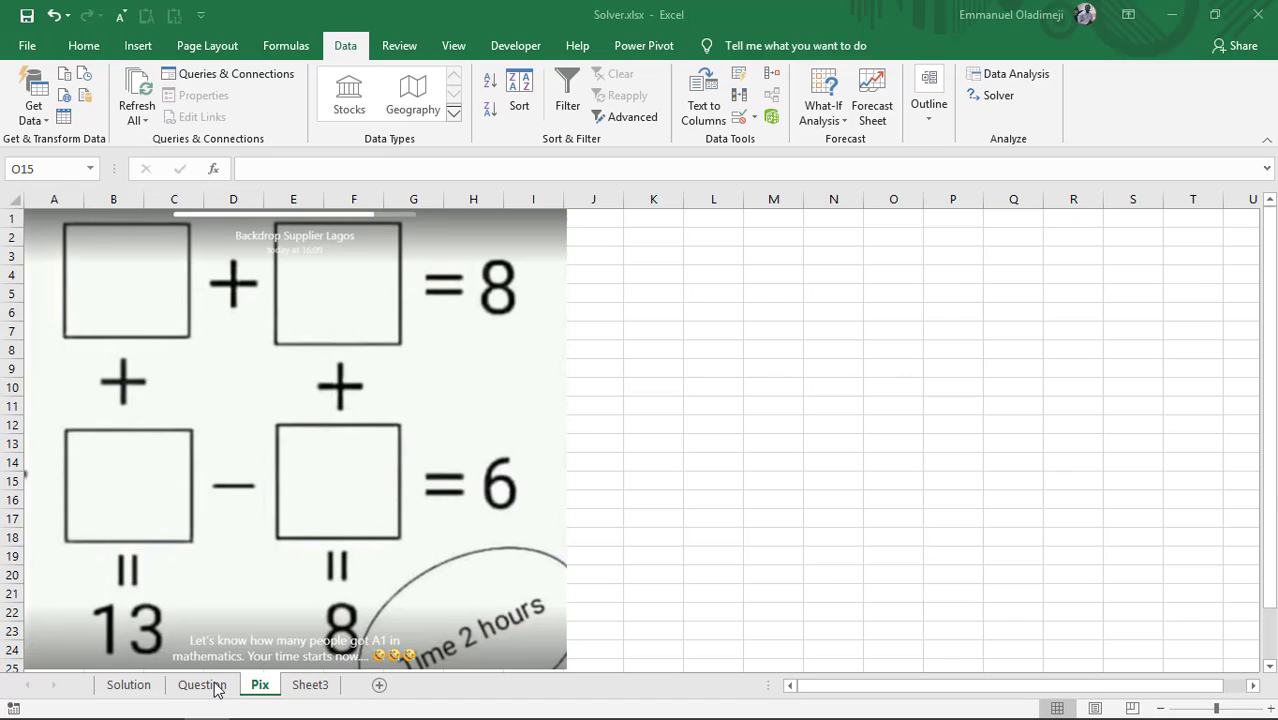
Check in the program options whether the Solver Add-in is enabled among the Excel Add-ins, leaving the add-in selection unchanged
{"action": "left_click", "coordinate": [910, 307]}
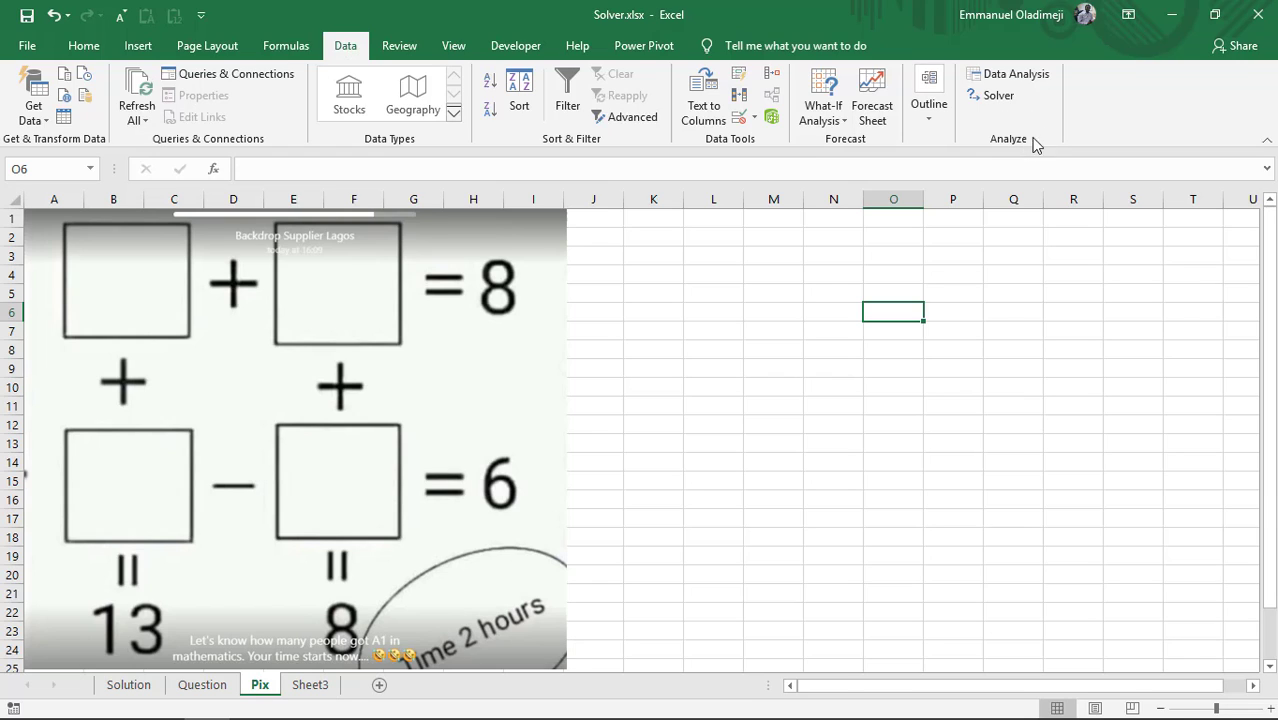
{"action": "left_click", "coordinate": [987, 104]}
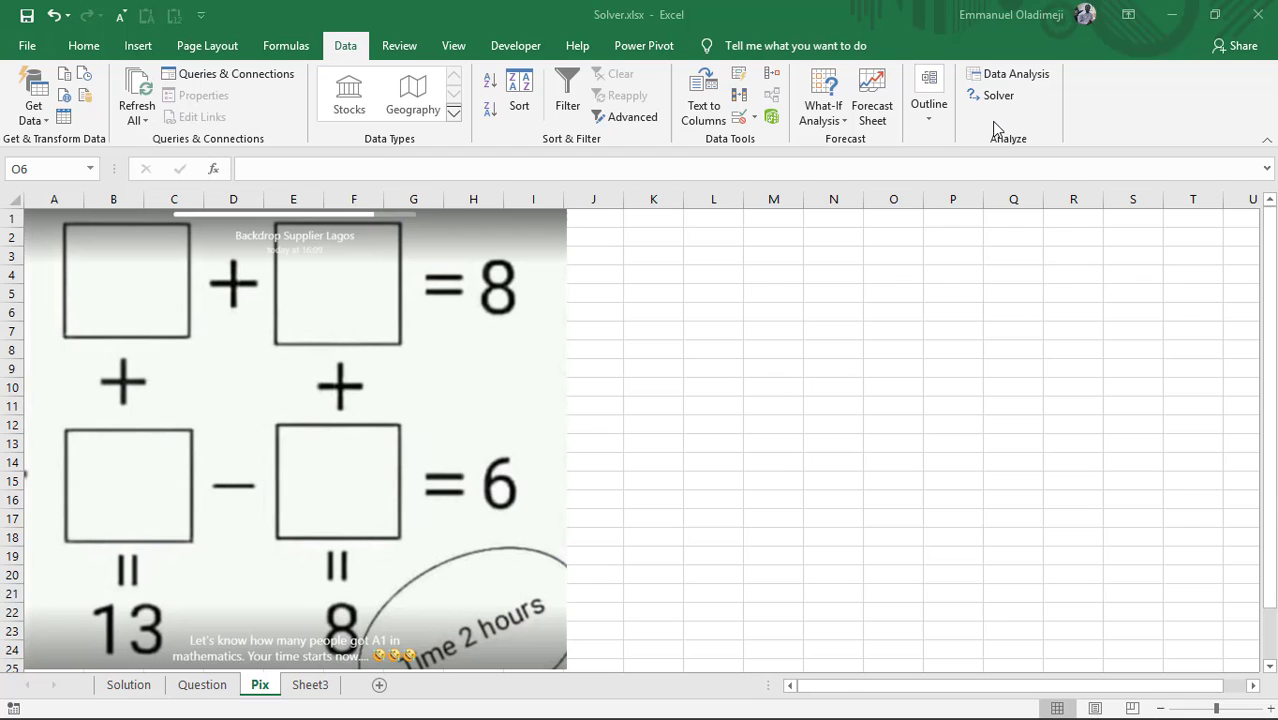
{"action": "left_click", "coordinate": [23, 52]}
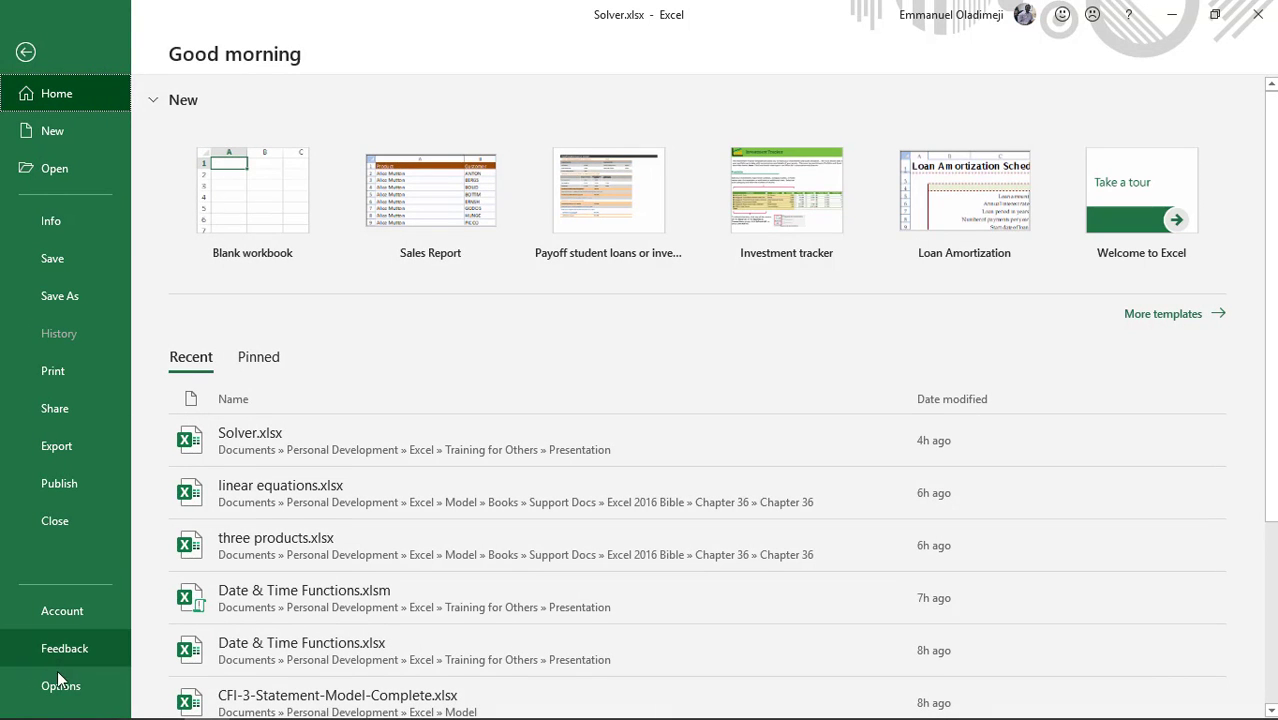
{"action": "left_click", "coordinate": [48, 686]}
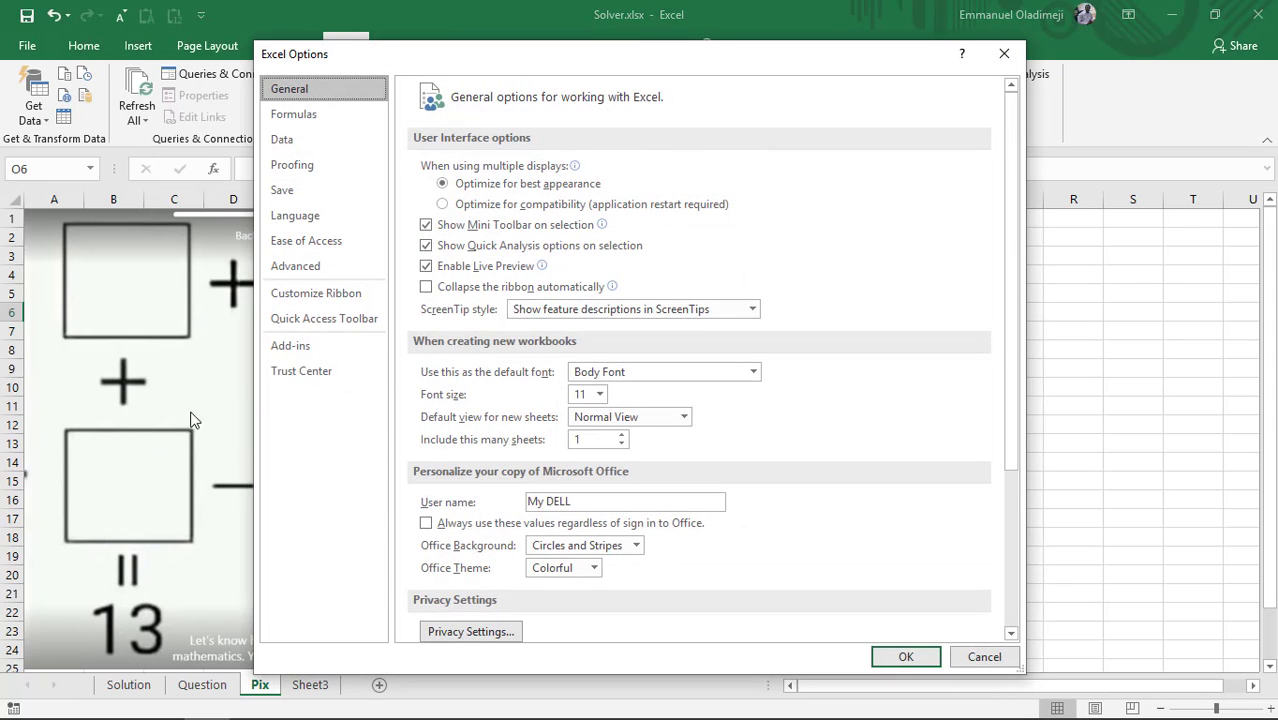
{"action": "left_click", "coordinate": [290, 350]}
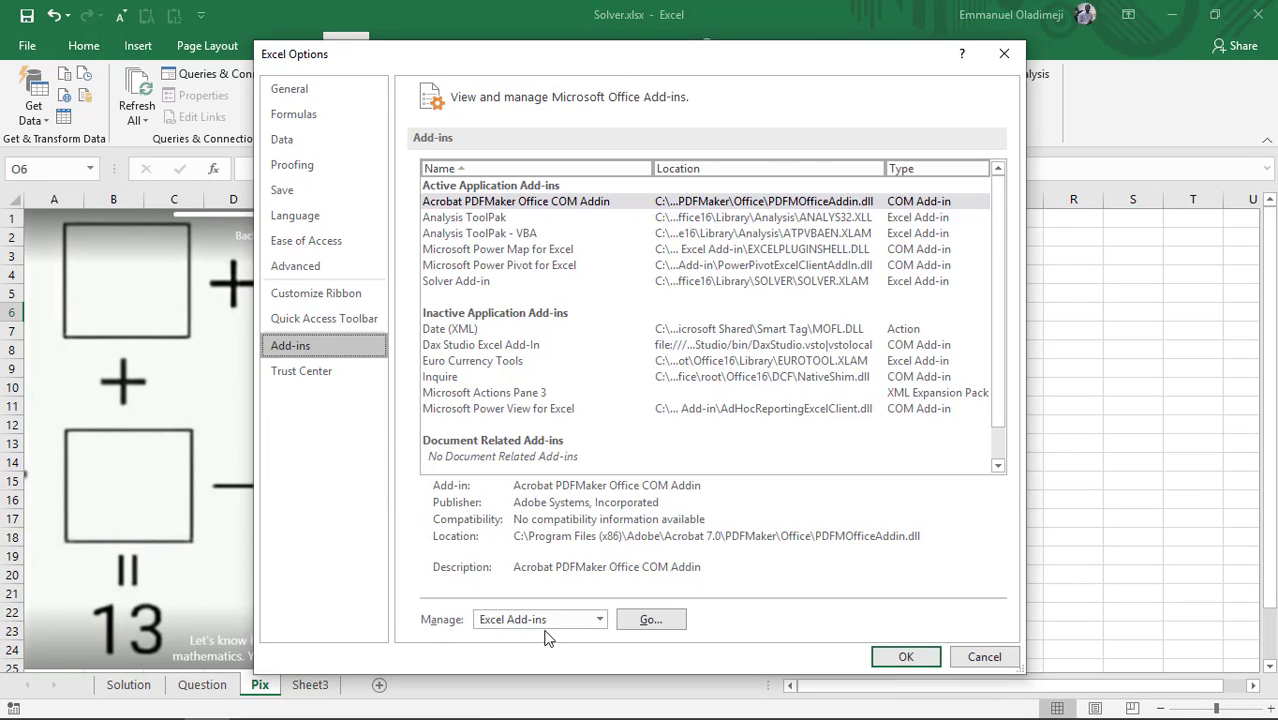
{"action": "left_click", "coordinate": [598, 619]}
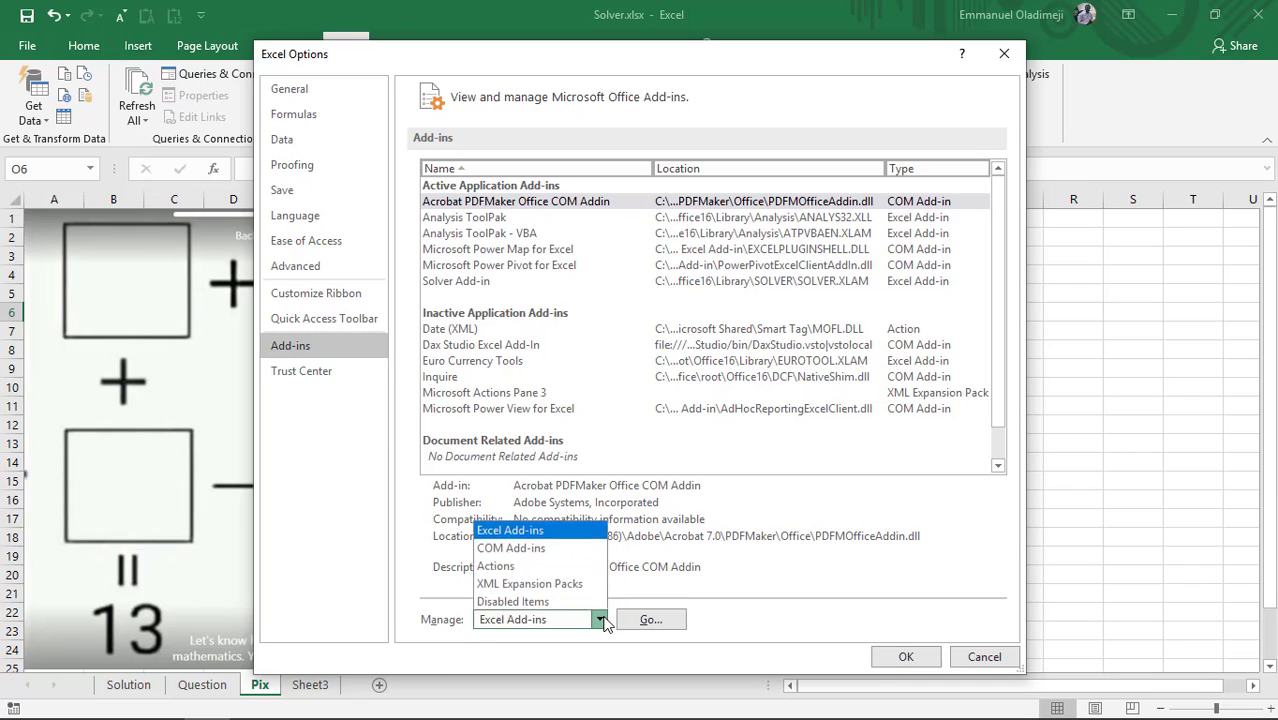
{"action": "left_click", "coordinate": [535, 529]}
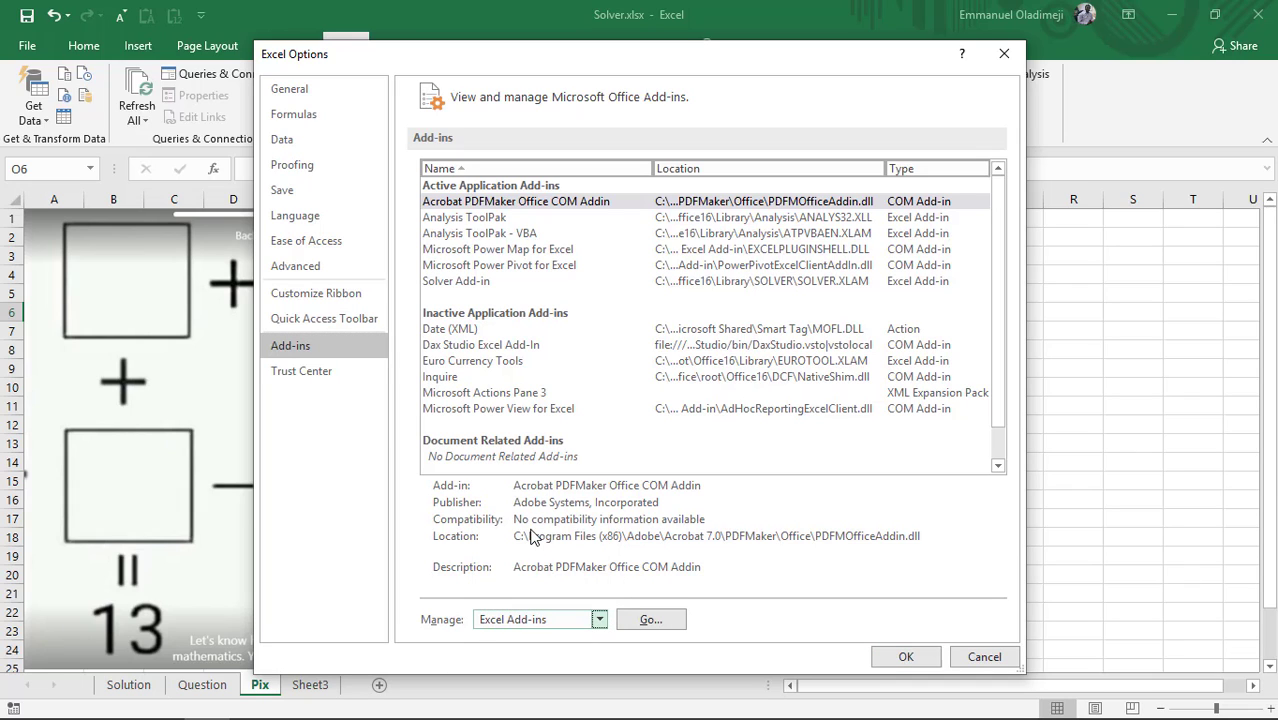
{"action": "left_click", "coordinate": [652, 624]}
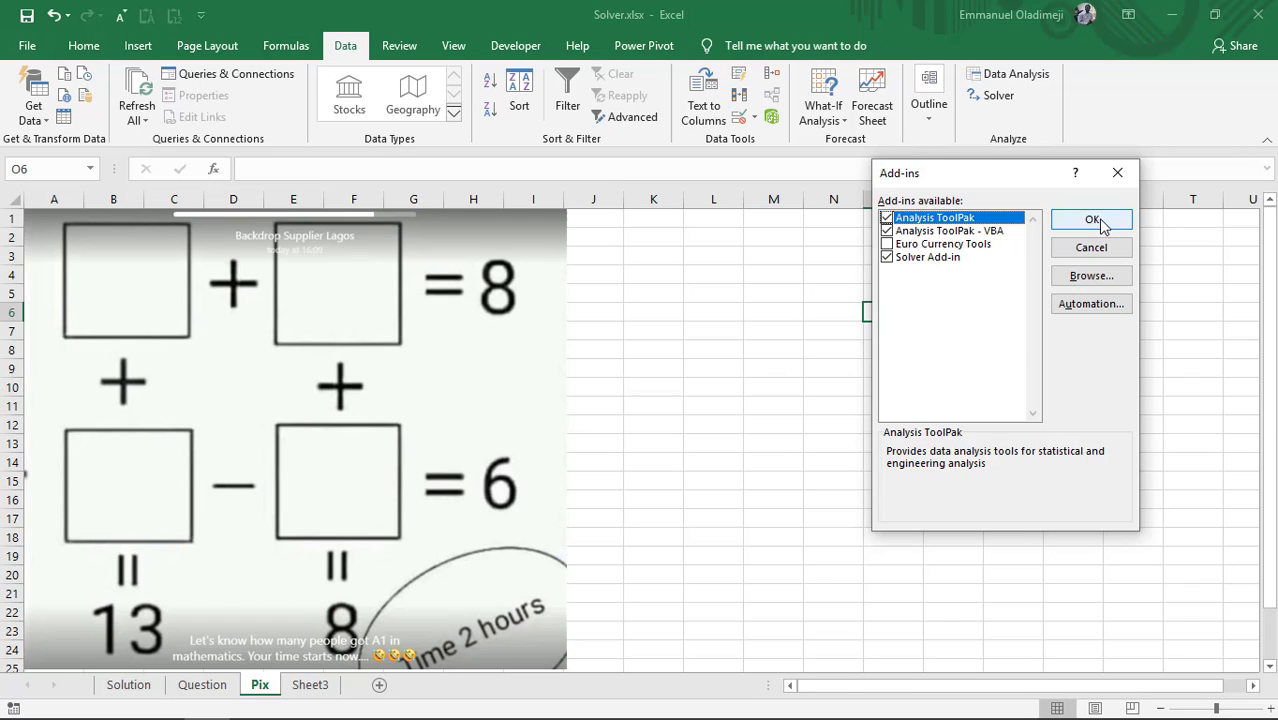
{"action": "left_click", "coordinate": [1131, 180]}
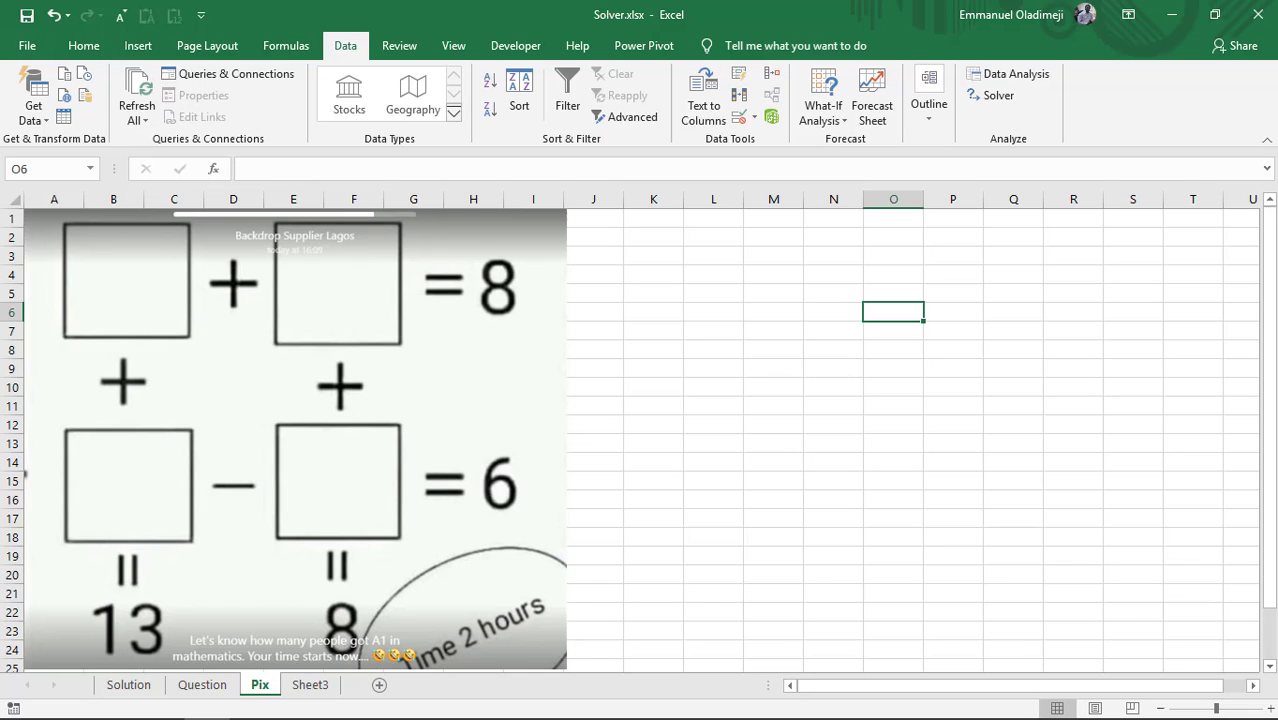
Go to the Question sheet and examine the four equations in H5:H8 against the puzzle picture
{"action": "left_click", "coordinate": [318, 368]}
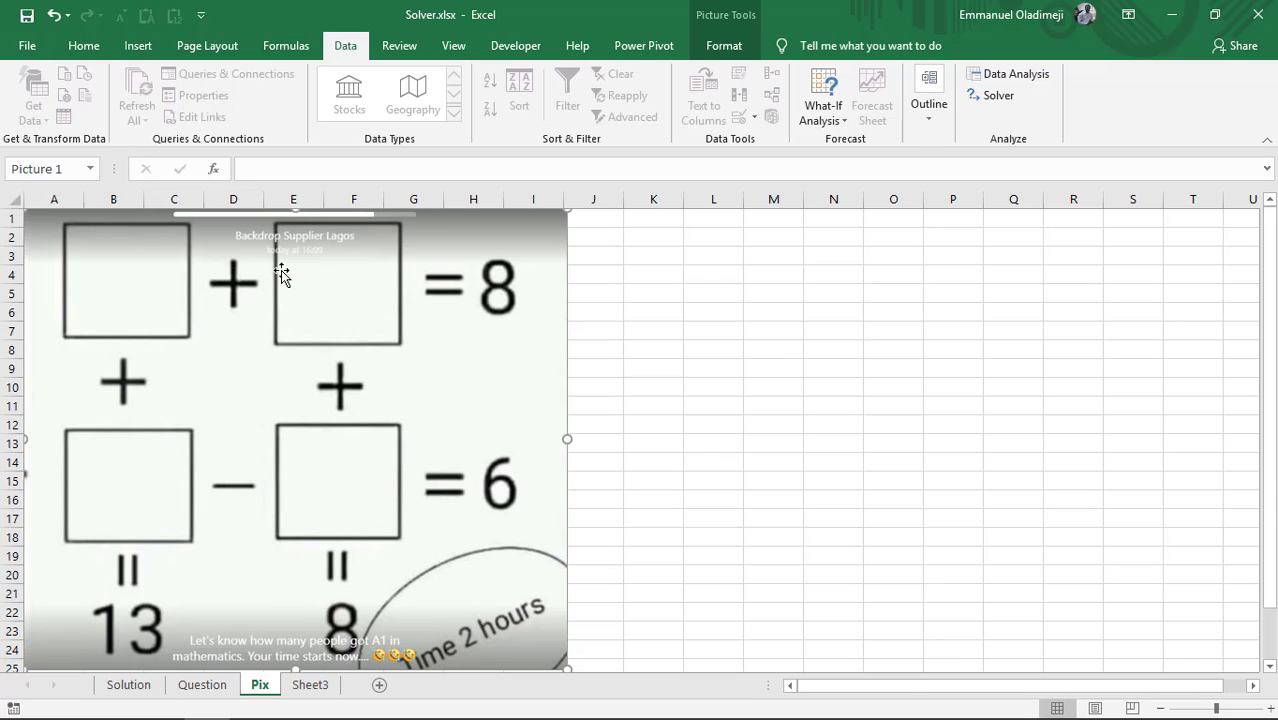
{"action": "left_click", "coordinate": [200, 686]}
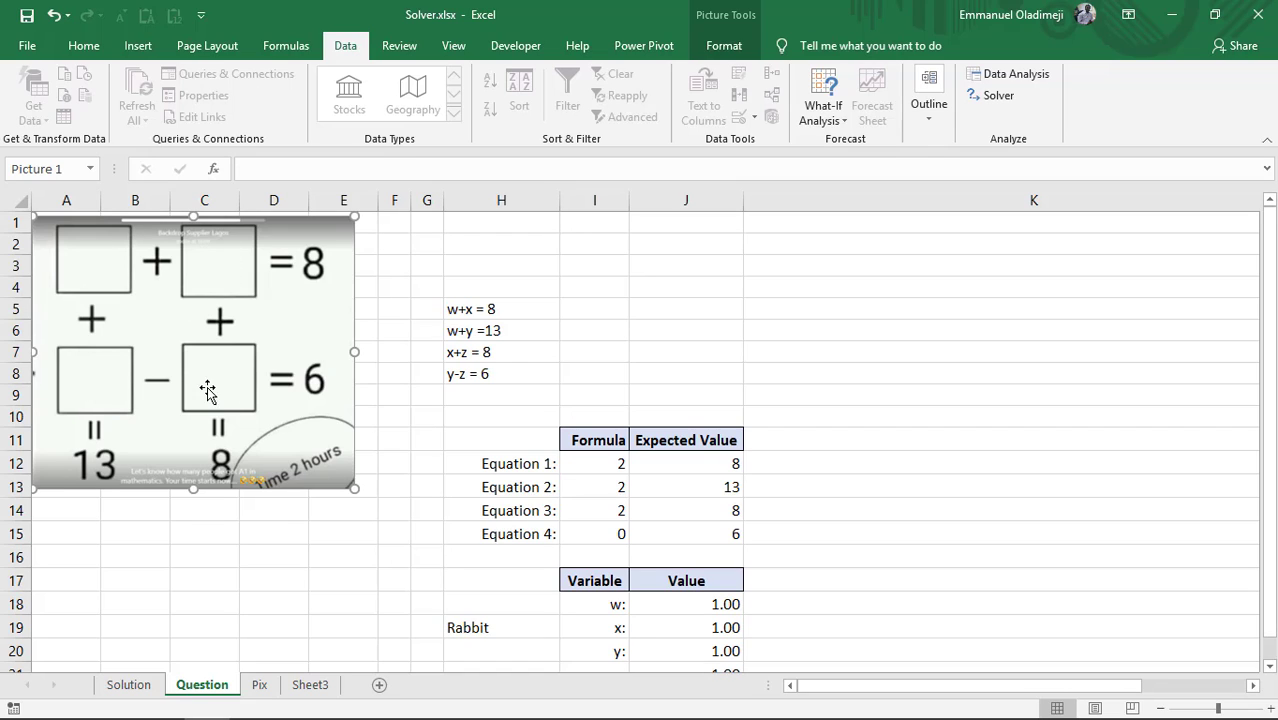
{"action": "left_click", "coordinate": [472, 309]}
{"action": "left_click", "coordinate": [466, 330]}
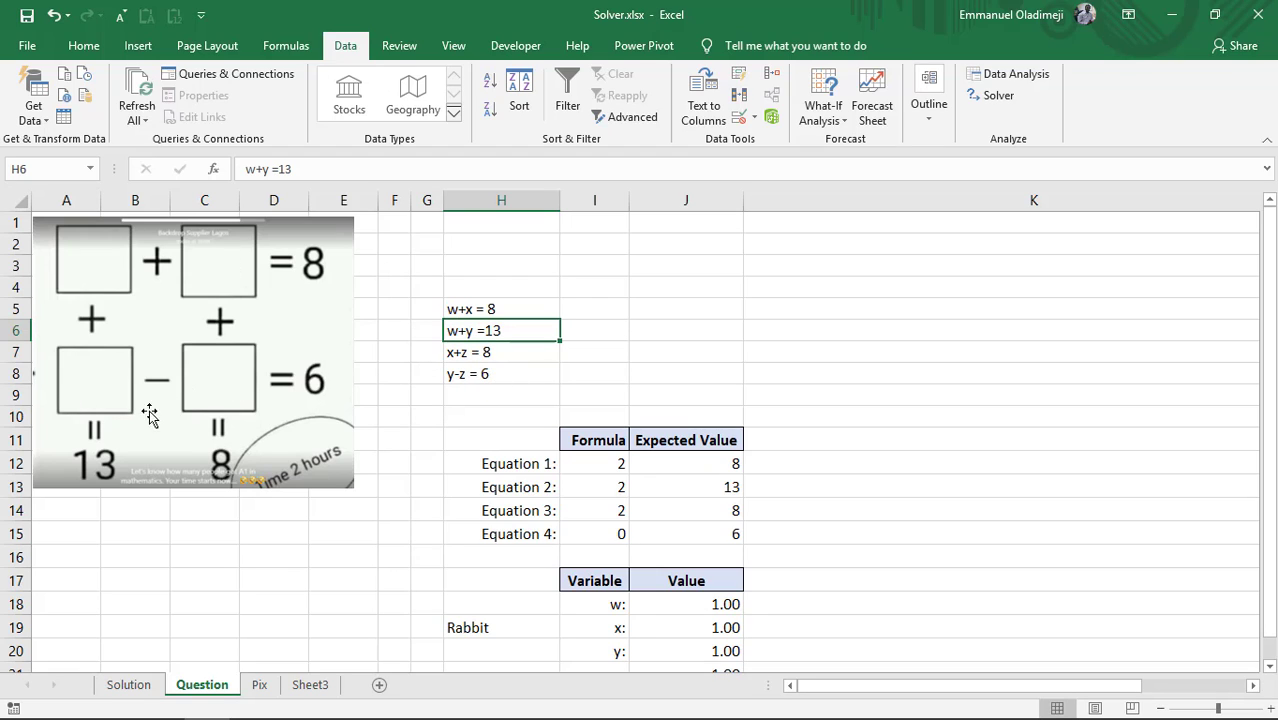
{"action": "scroll", "coordinate": [682, 344], "scroll_direction": "down", "scroll_amount": 1}
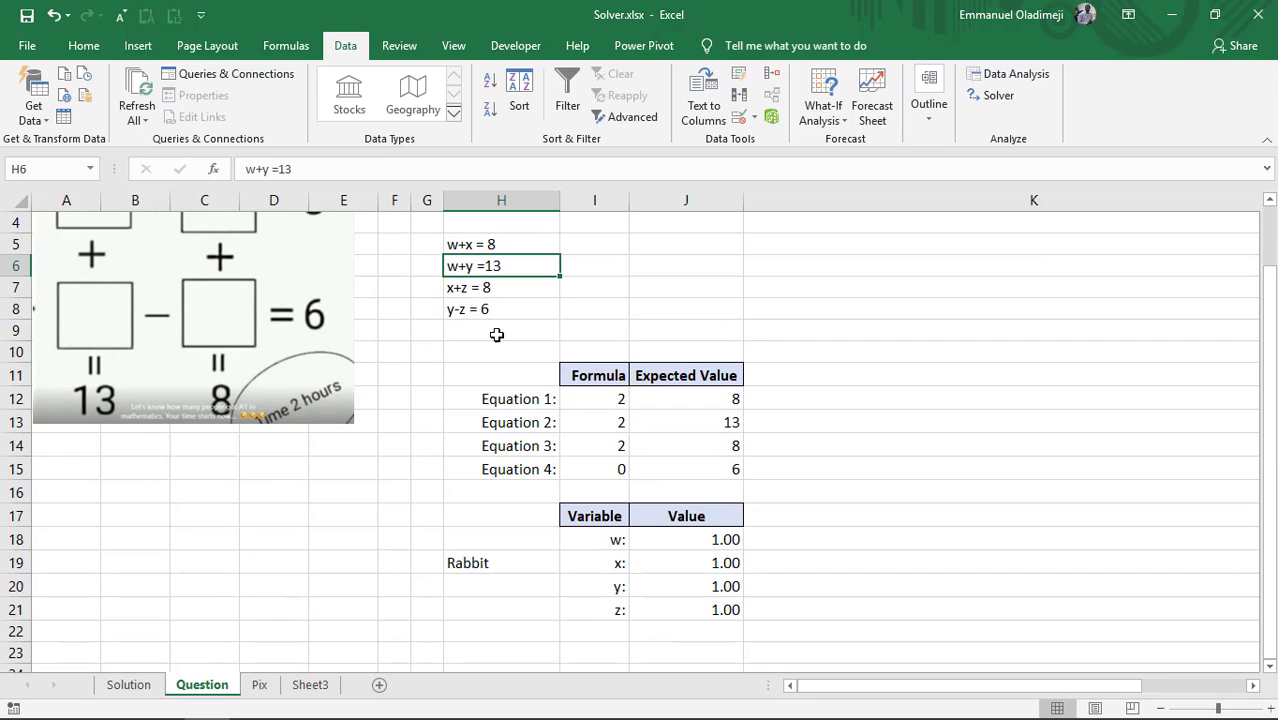
{"action": "left_click_drag", "start_coordinate": [460, 244], "coordinate": [485, 311]}
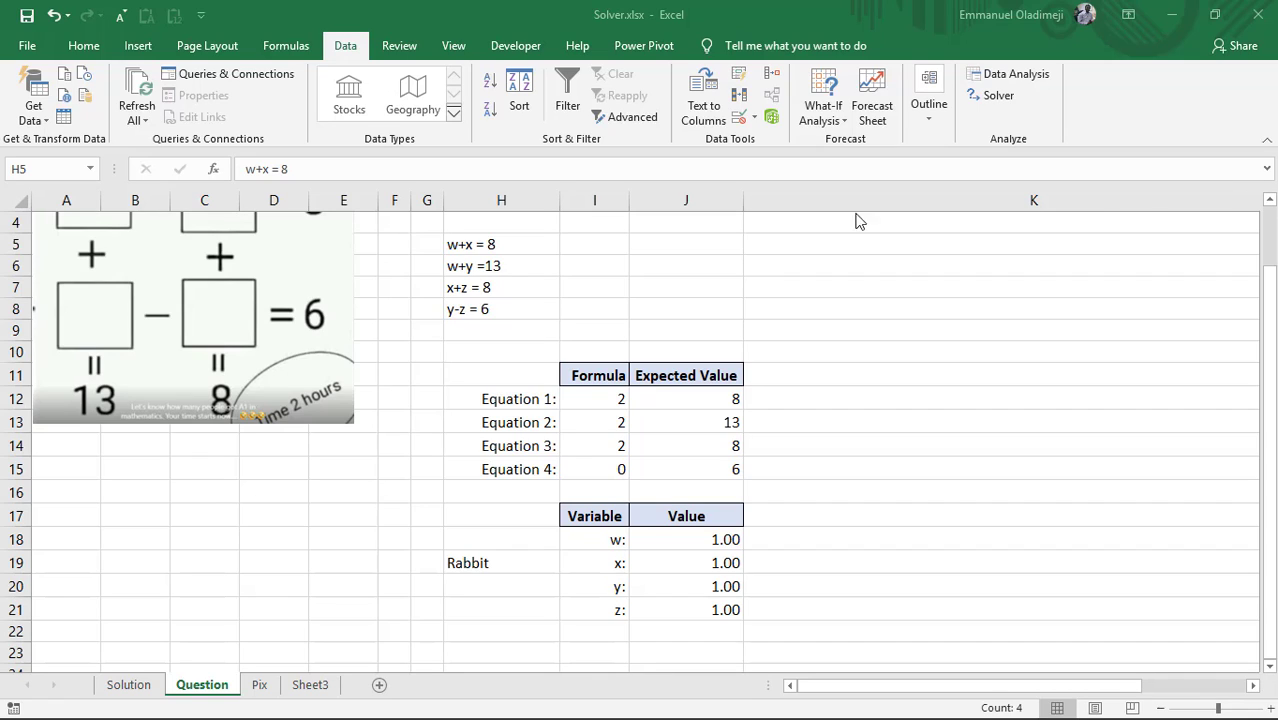
{"action": "type", "text": "w+x = 8 w+y =13 x+z = 8 y-z = 6"}
Examine the equation and variable tables in H10:J21, checking the cell names of the values in J18:J21 and of the Rabbit cell
{"action": "left_click", "coordinate": [558, 359]}
{"action": "left_click_drag", "start_coordinate": [558, 359], "coordinate": [709, 603]}
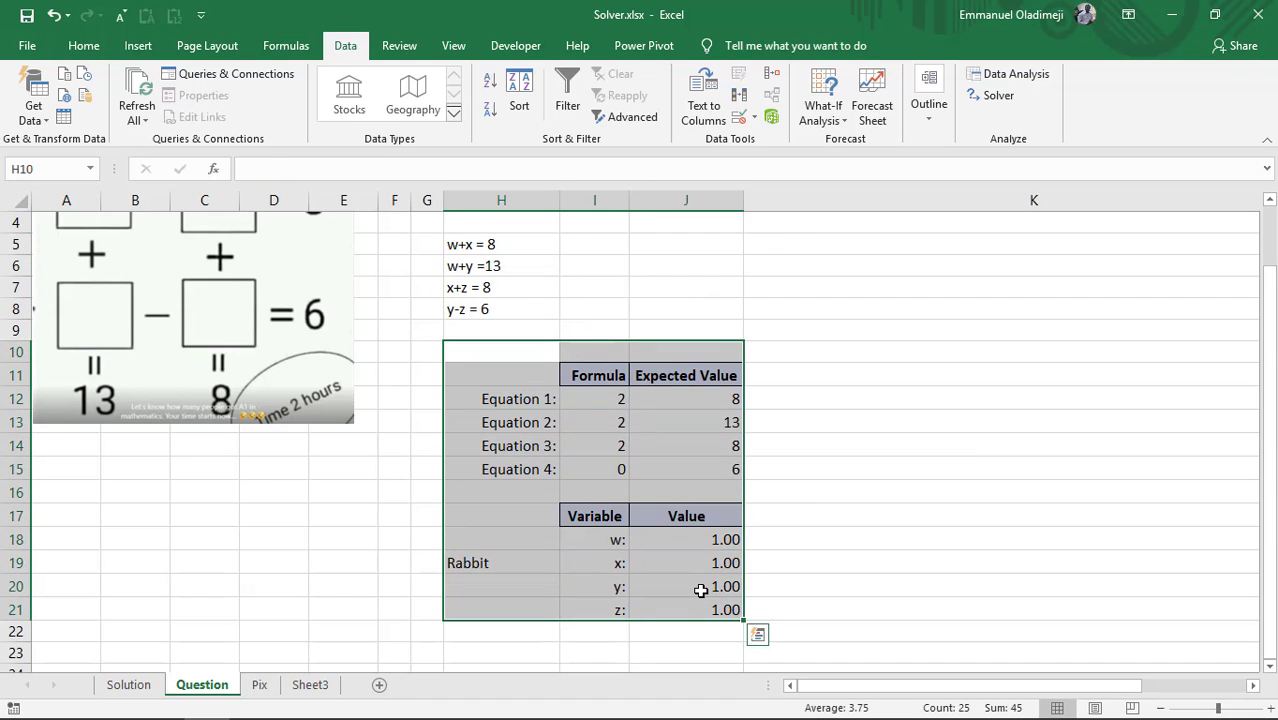
{"action": "left_click", "coordinate": [998, 96]}
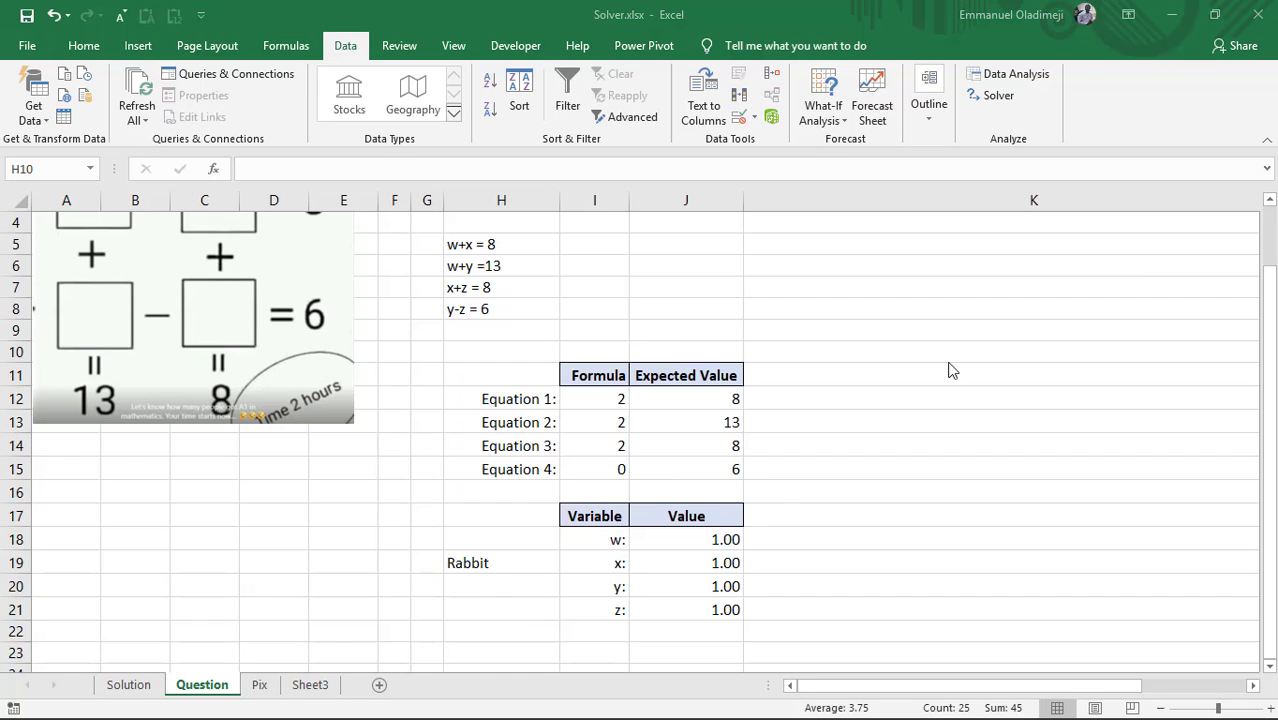
{"action": "left_click", "coordinate": [700, 538]}
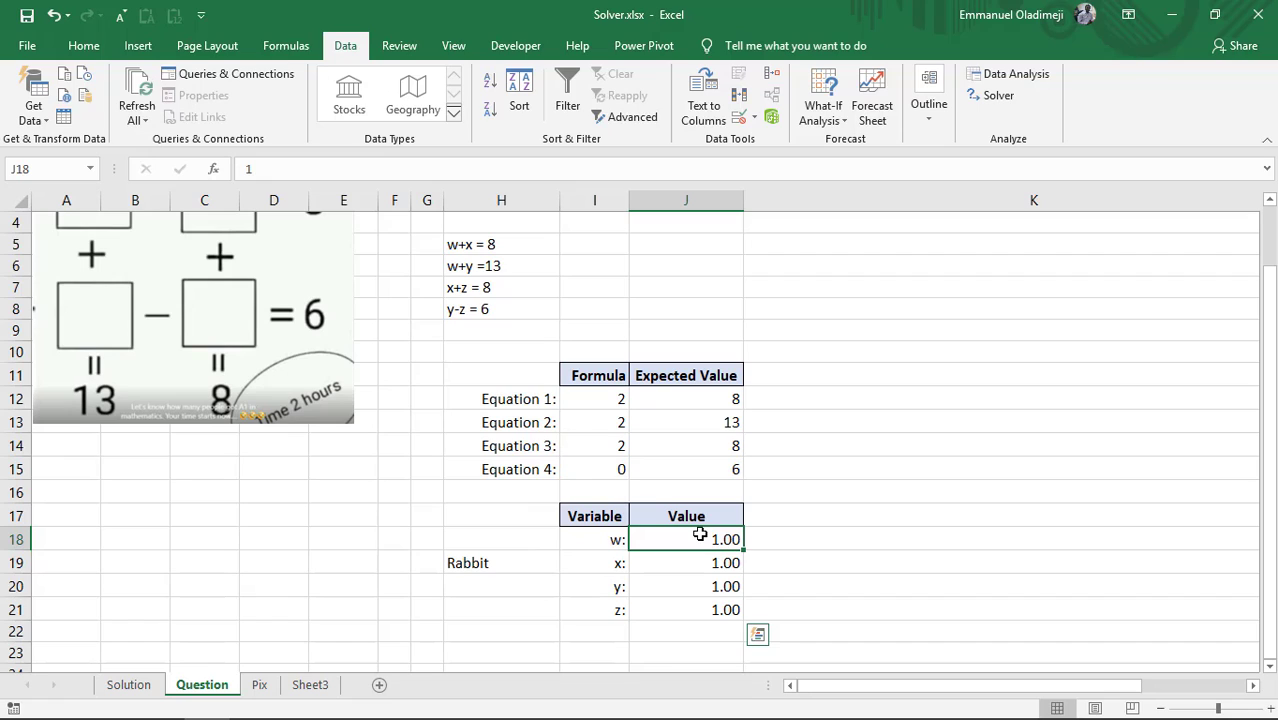
{"action": "left_click_drag", "start_coordinate": [700, 536], "coordinate": [726, 607]}
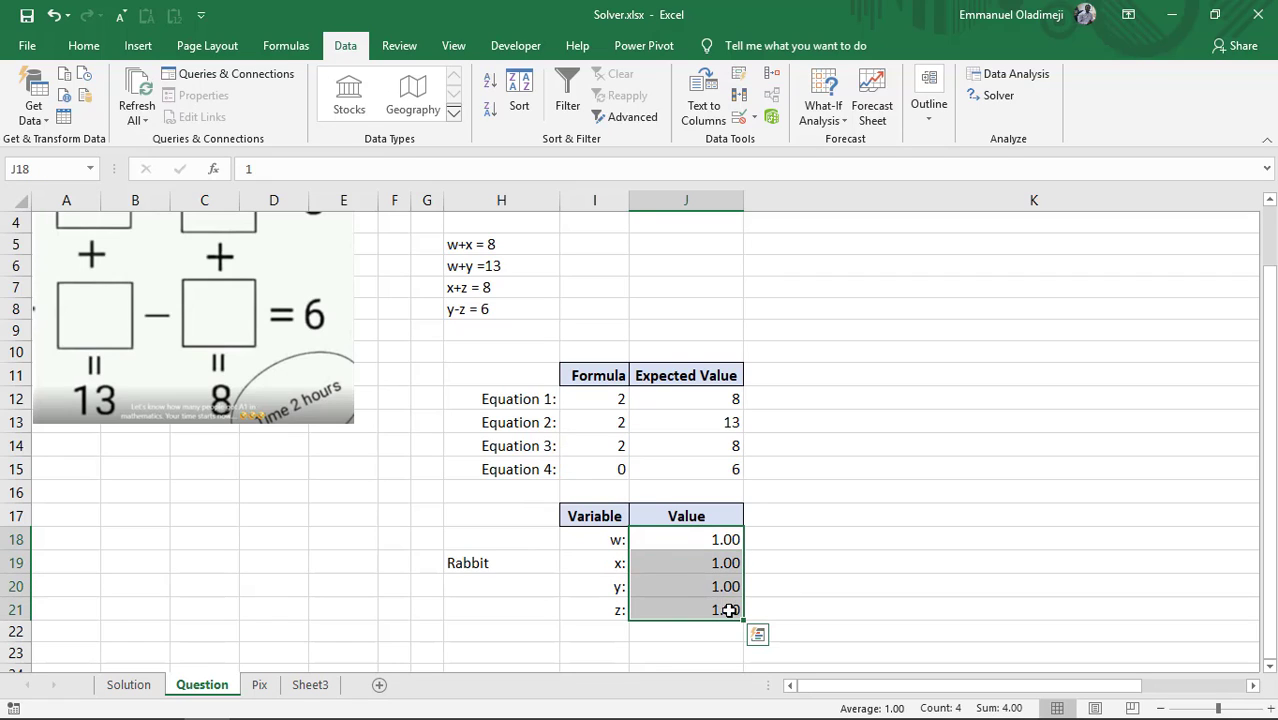
{"action": "left_click", "coordinate": [677, 541]}
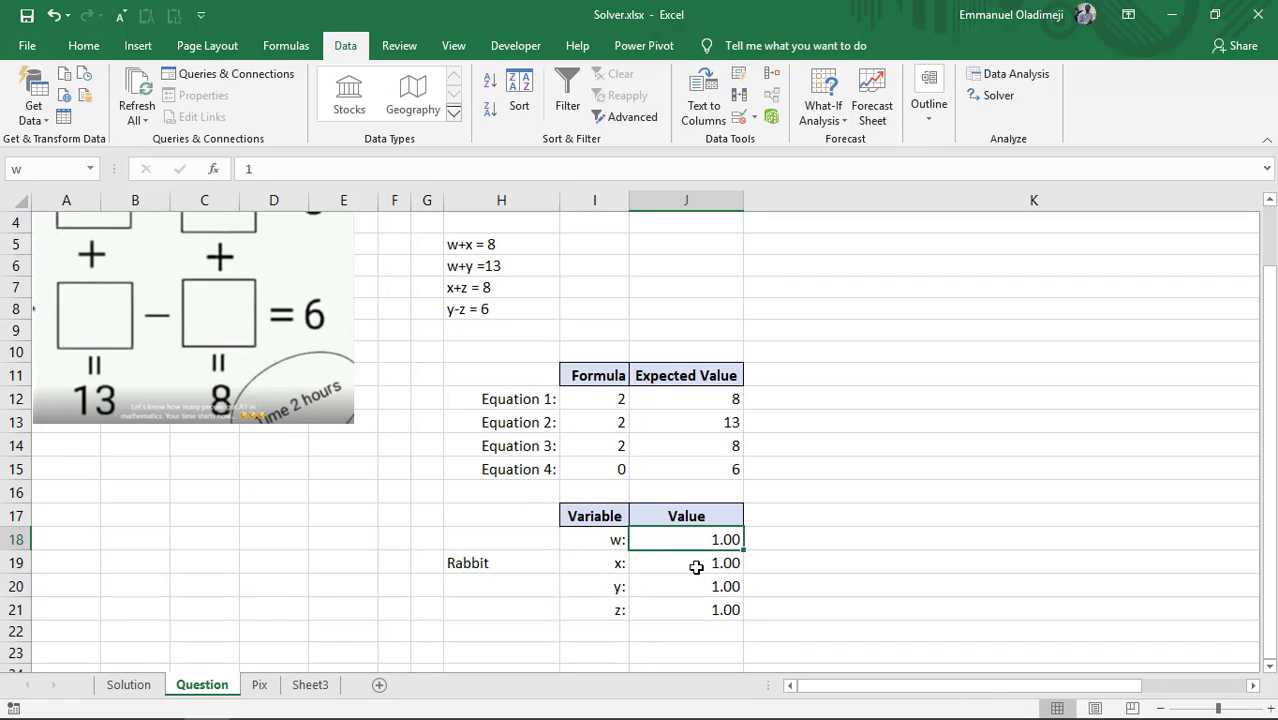
{"action": "left_click", "coordinate": [699, 562]}
{"action": "left_click", "coordinate": [692, 586]}
{"action": "left_click", "coordinate": [706, 610]}
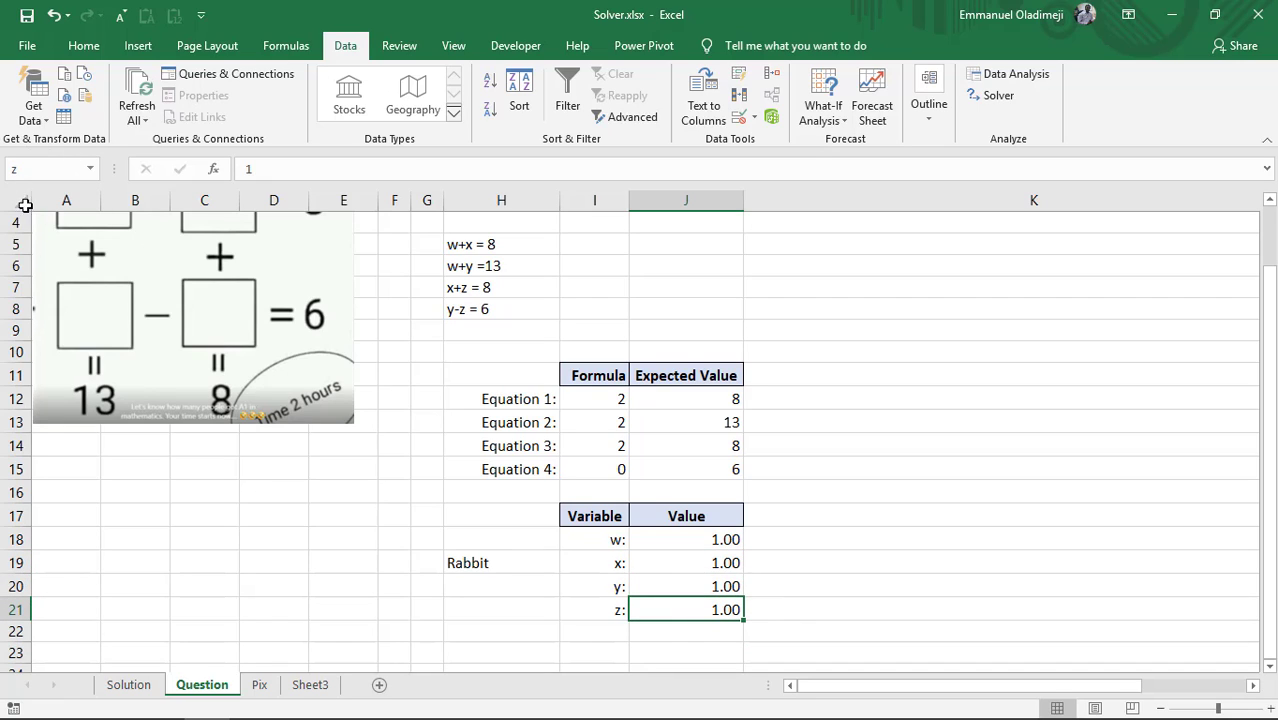
{"action": "left_click", "coordinate": [686, 560]}
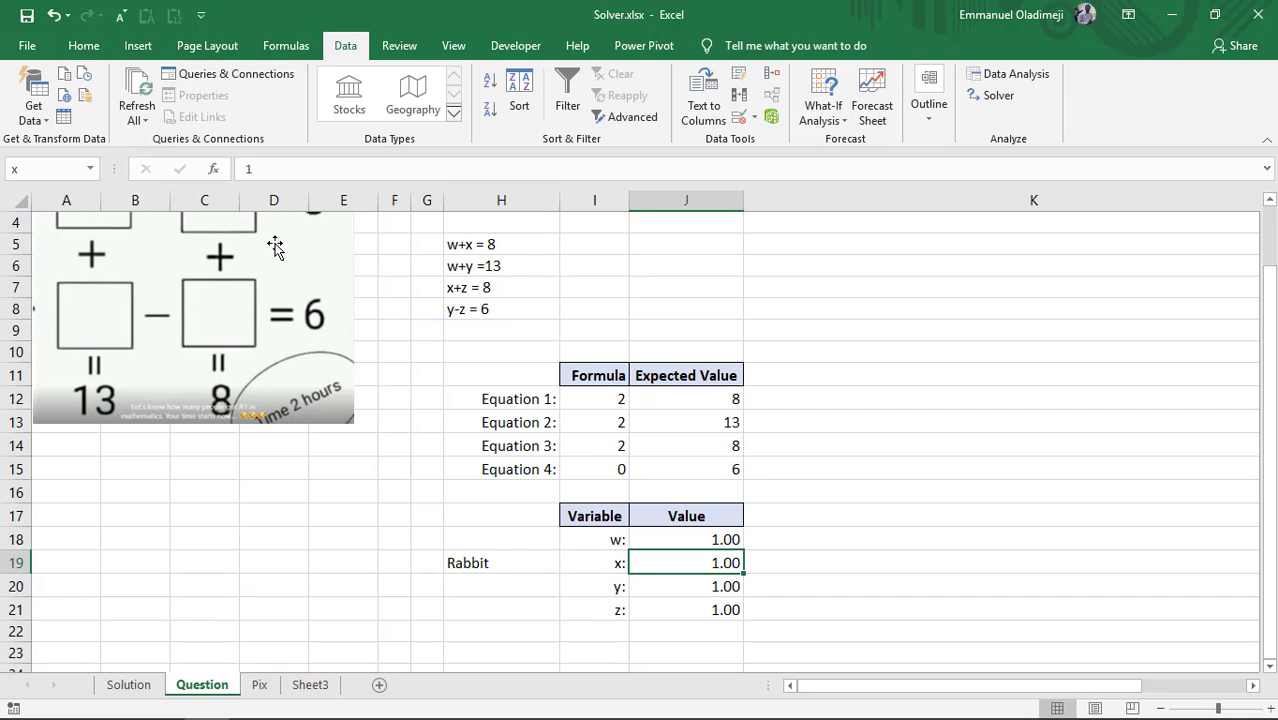
{"action": "left_click", "coordinate": [475, 565]}
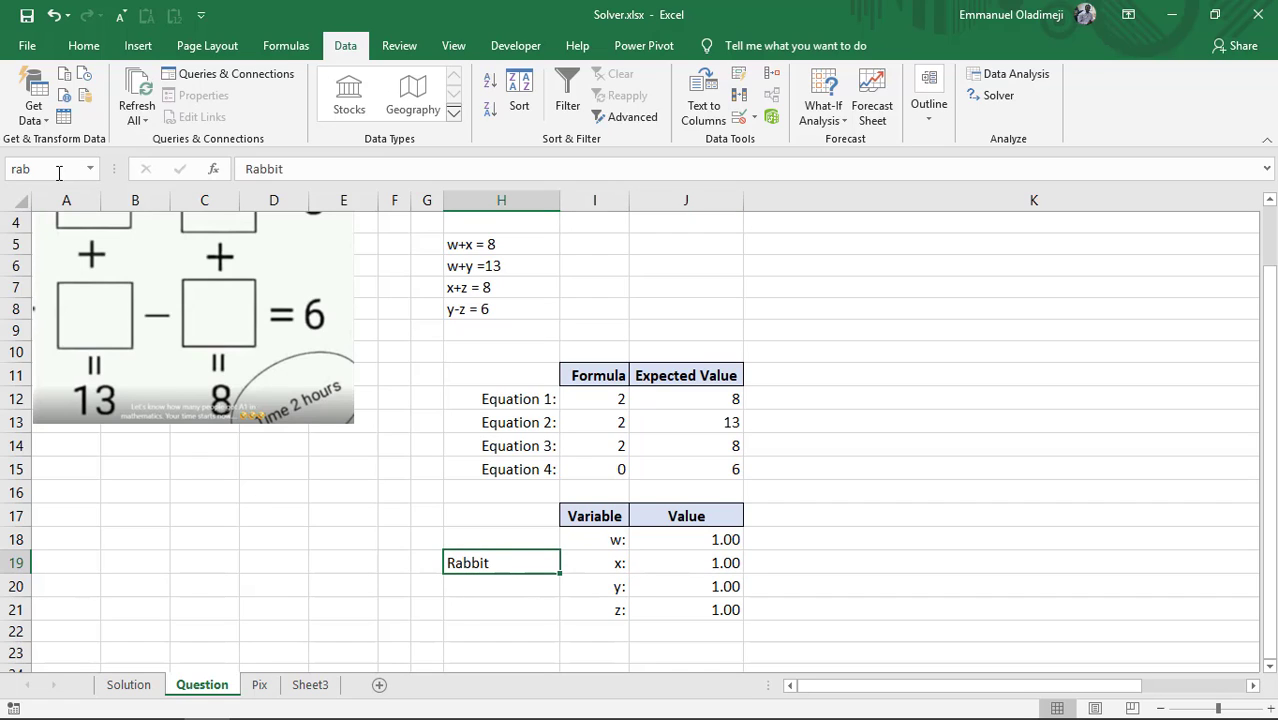
Enter Antelope in cell H21 and give that cell the name antel
{"action": "left_click", "coordinate": [480, 609]}
{"action": "type", "text": "Antelope"}
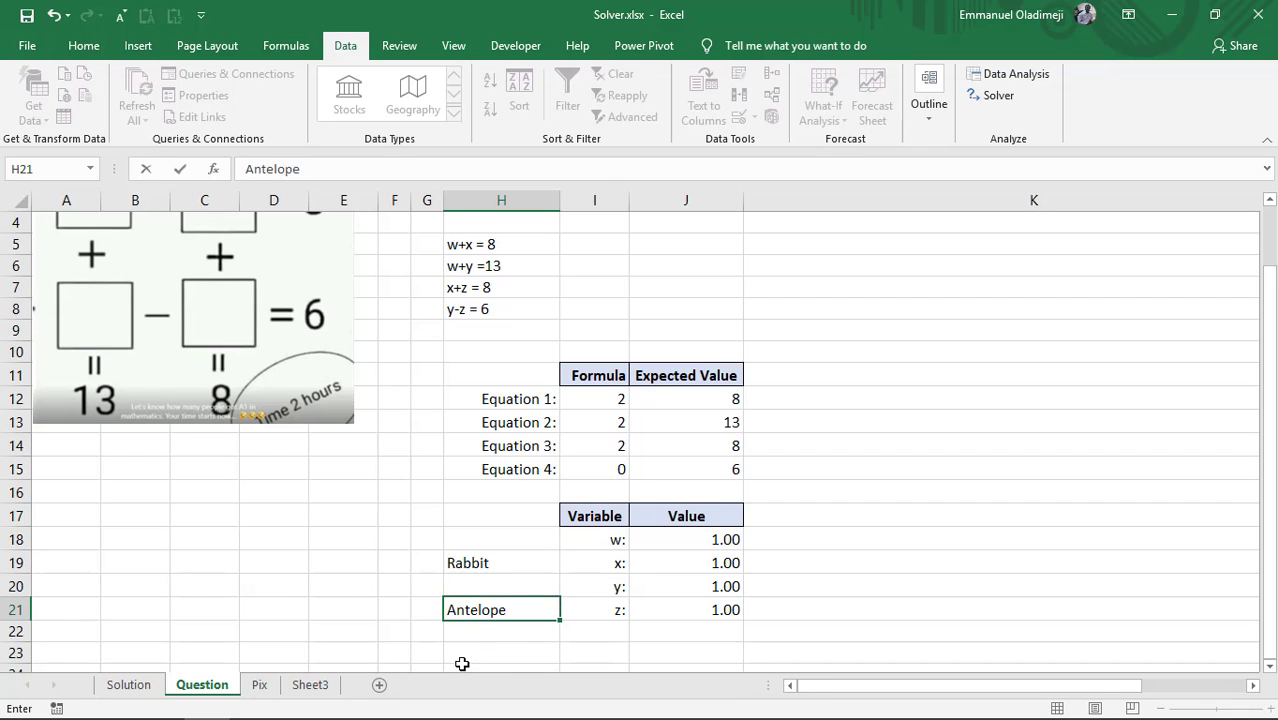
{"action": "key", "text": "Return"}
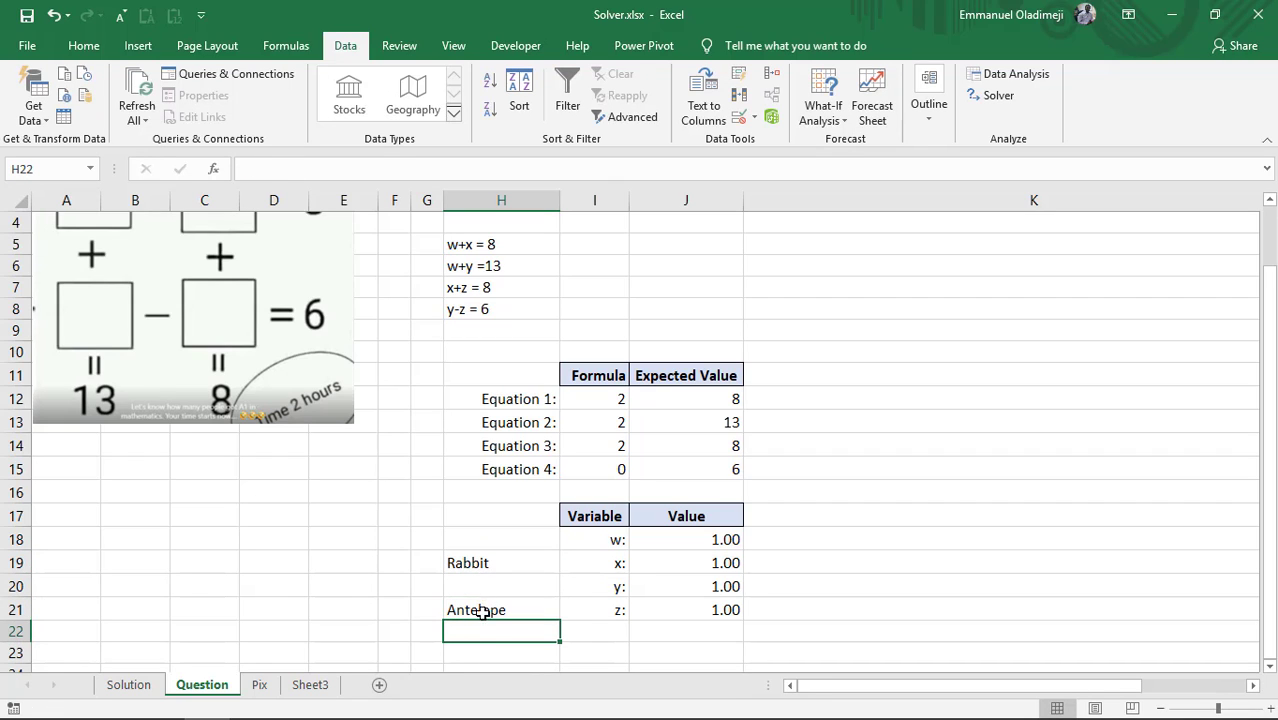
{"action": "left_click", "coordinate": [481, 613]}
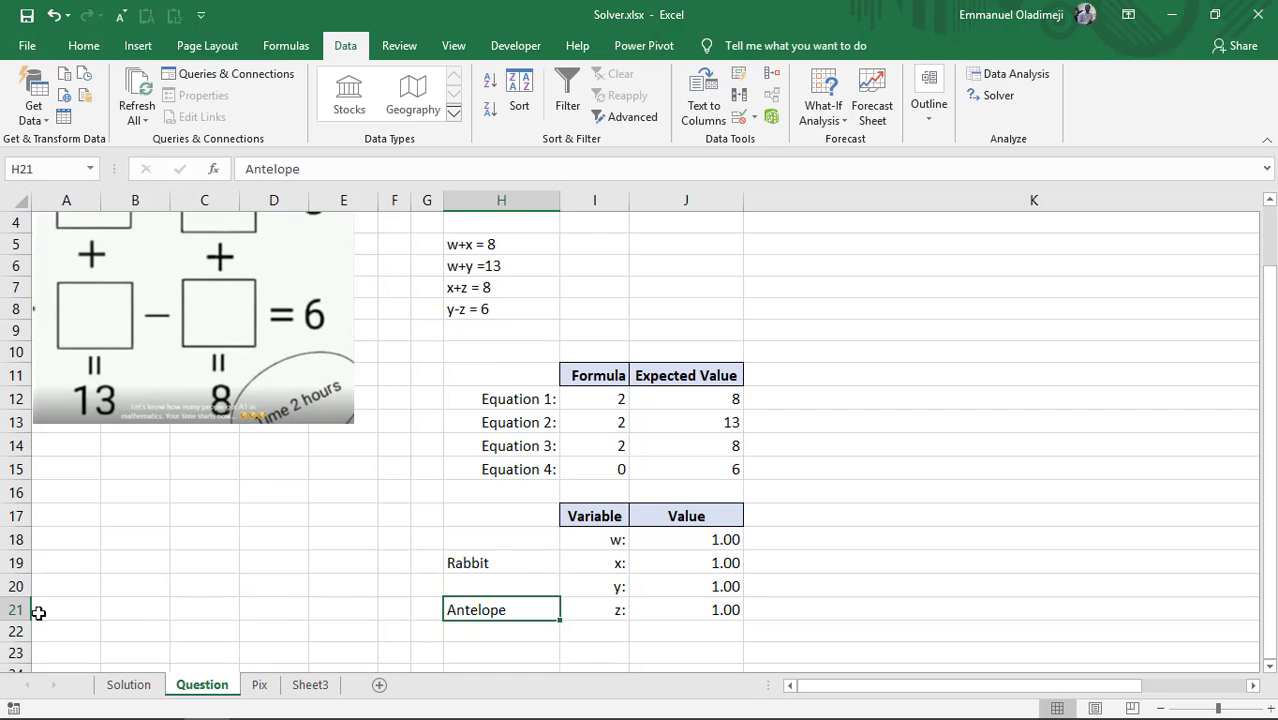
{"action": "left_click", "coordinate": [47, 169]}
{"action": "type", "text": "antel"}
{"action": "key", "text": "Return"}
Check the names of the w, x and y value cells, and go to the named cell antel from the defined names
{"action": "left_click", "coordinate": [695, 540]}
{"action": "left_click", "coordinate": [705, 563]}
{"action": "left_click", "coordinate": [705, 587]}
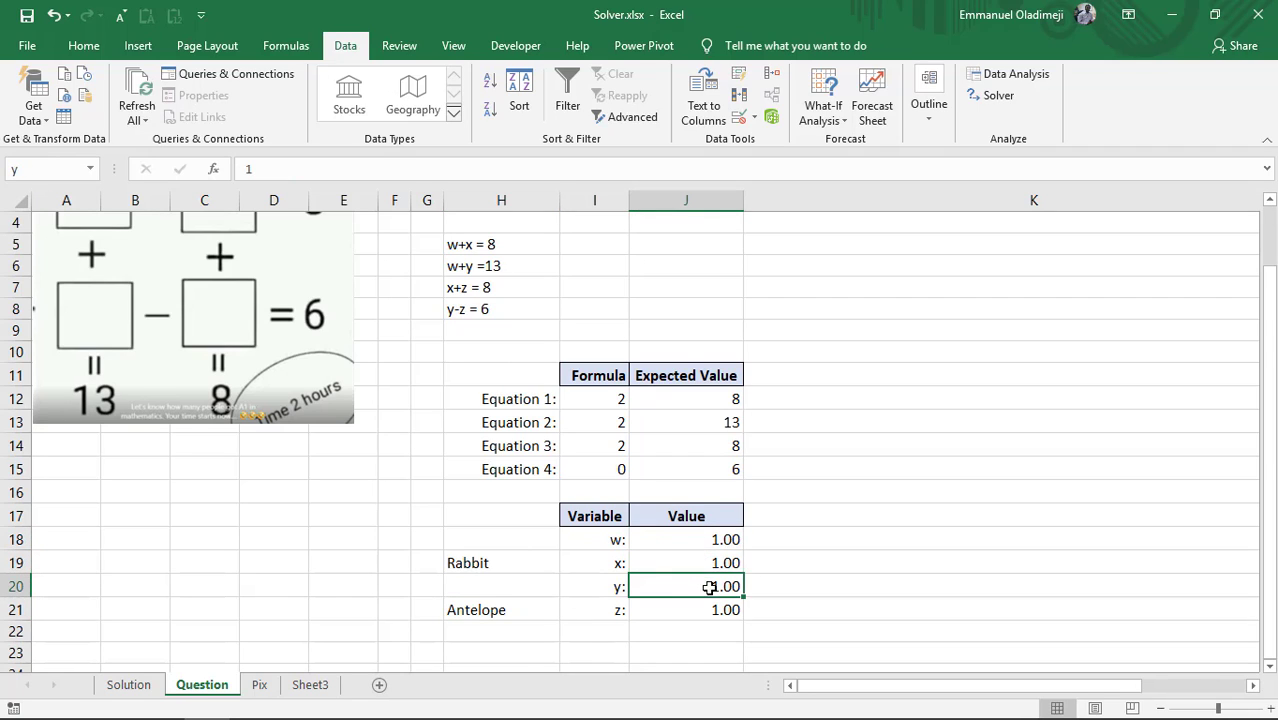
{"action": "left_click", "coordinate": [528, 634]}
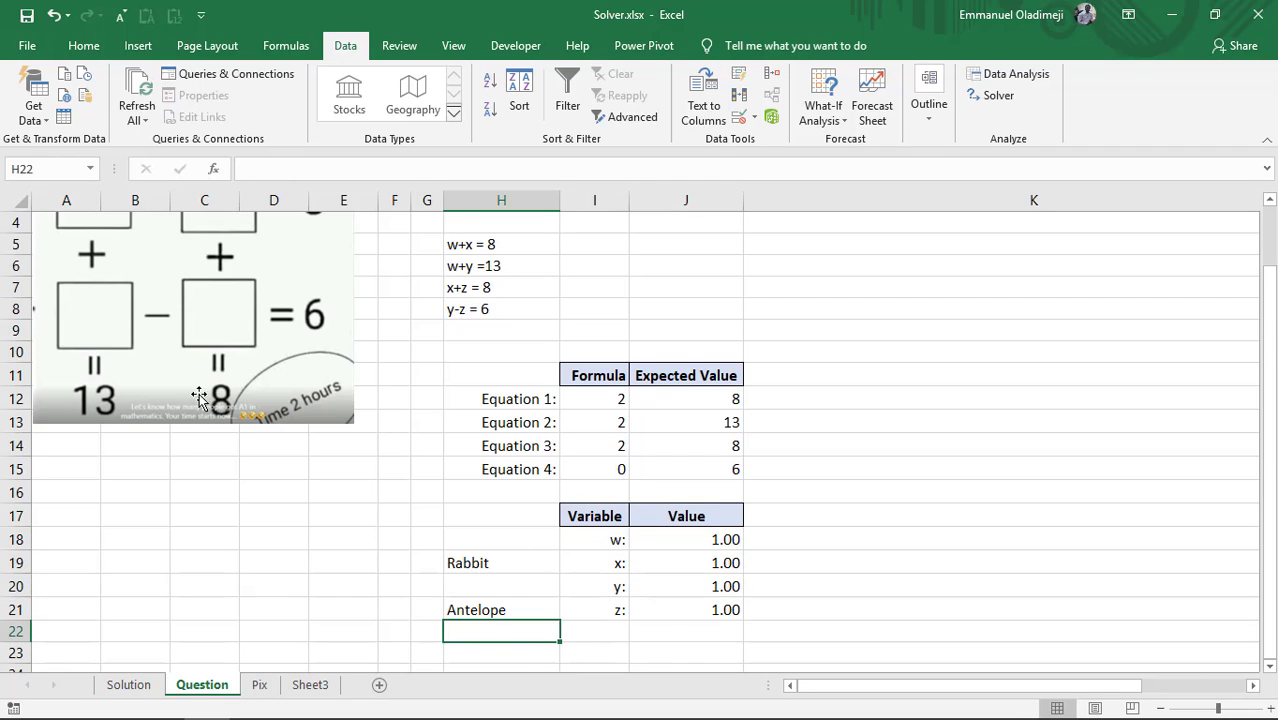
{"action": "left_click", "coordinate": [90, 170]}
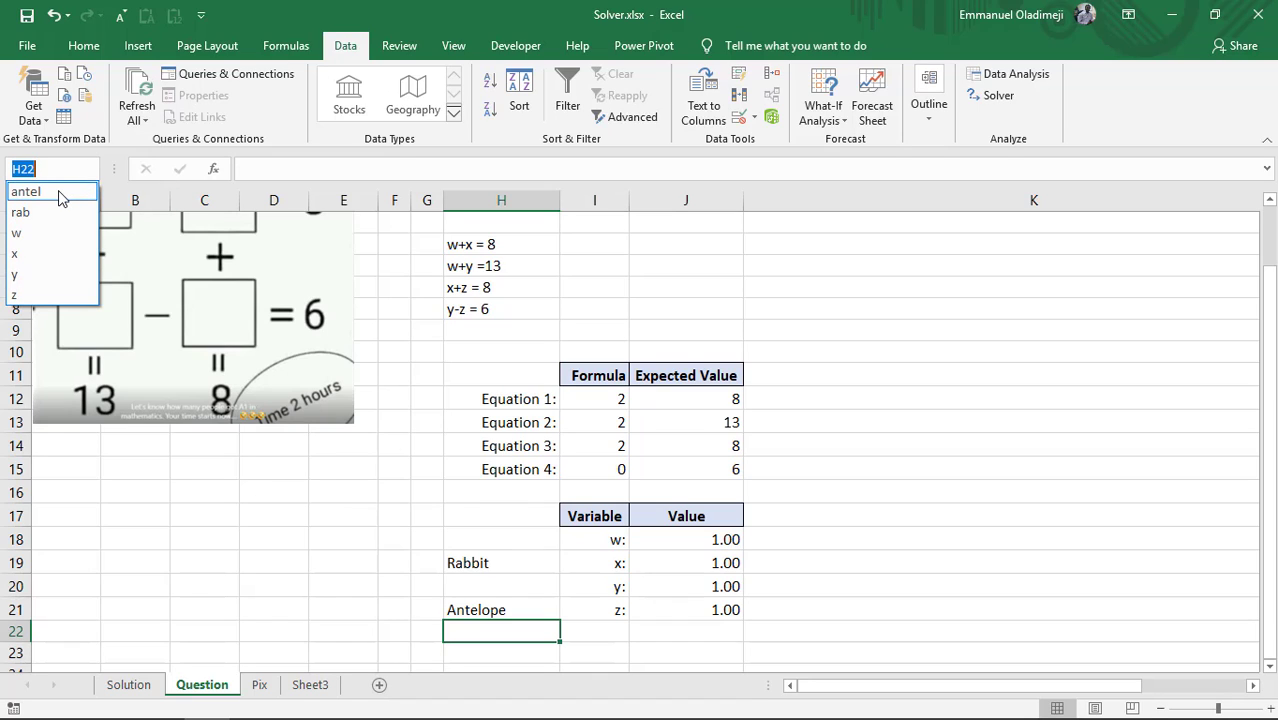
{"action": "left_click", "coordinate": [58, 191]}
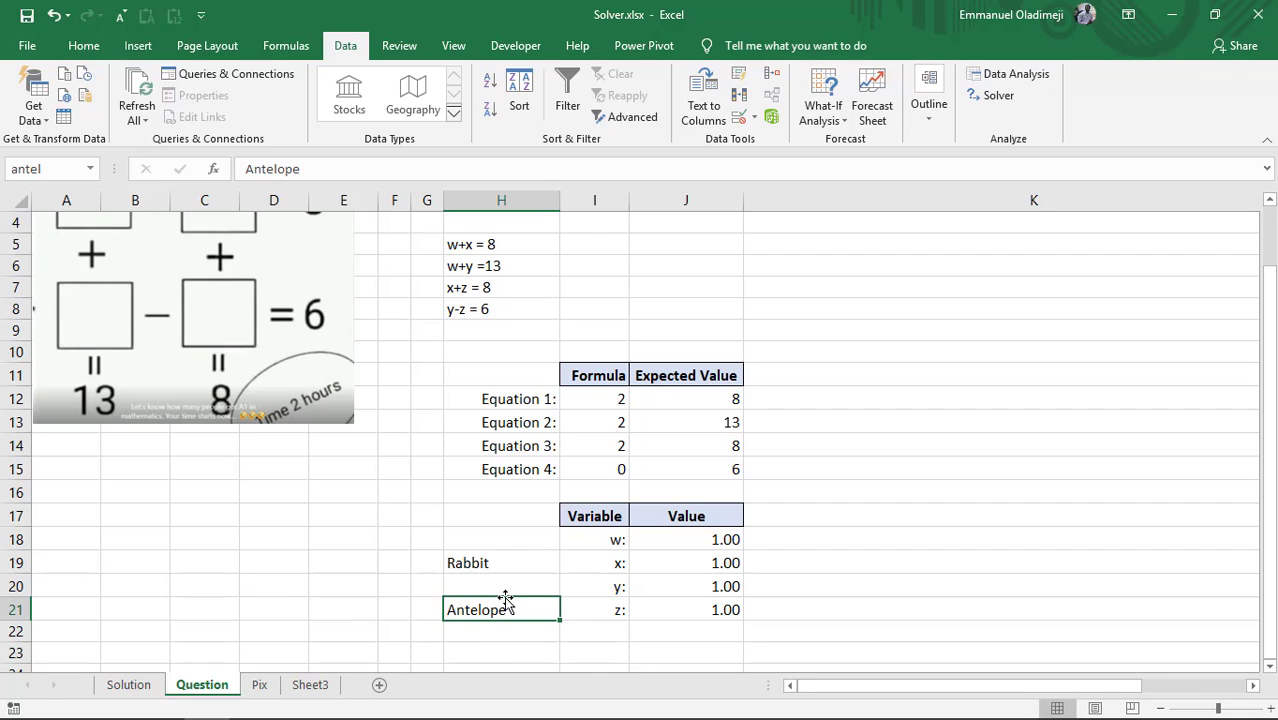
Review the cell names of the four variable values in J18:J21 one by one
{"action": "left_click", "coordinate": [704, 538]}
{"action": "left_click", "coordinate": [694, 567]}
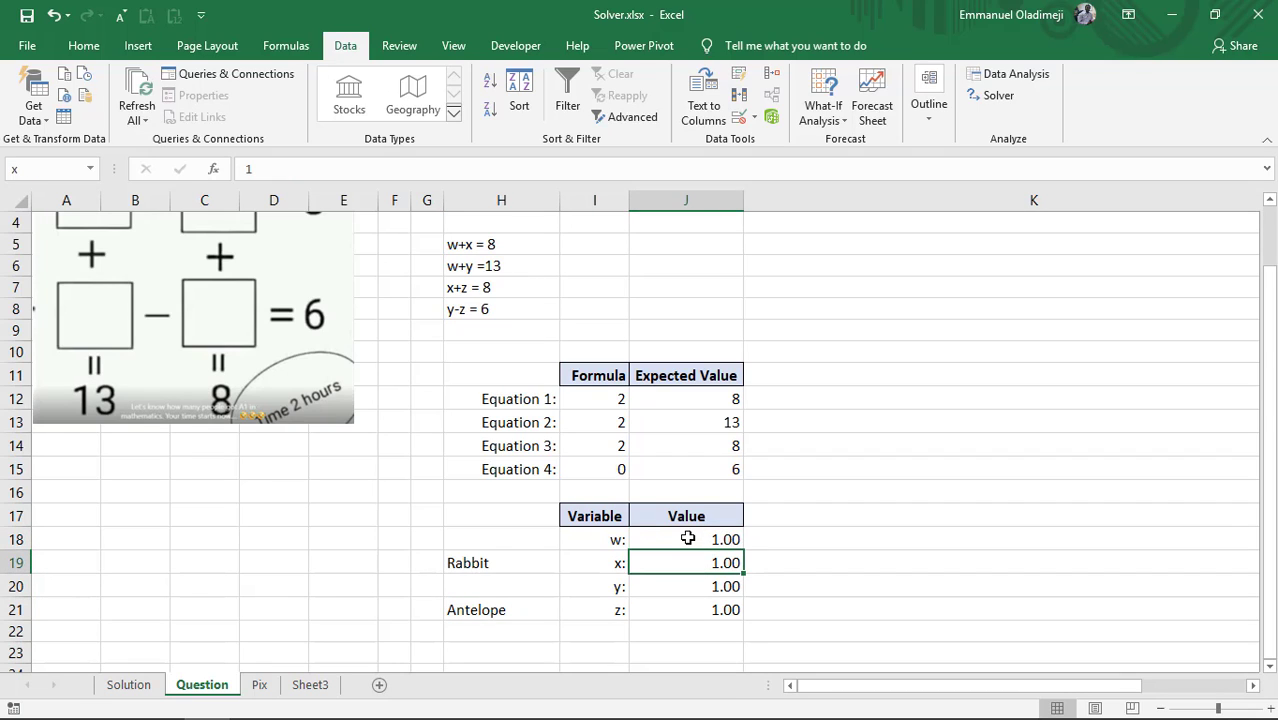
{"action": "left_click", "coordinate": [687, 537]}
{"action": "left_click", "coordinate": [705, 564]}
{"action": "left_click", "coordinate": [712, 592]}
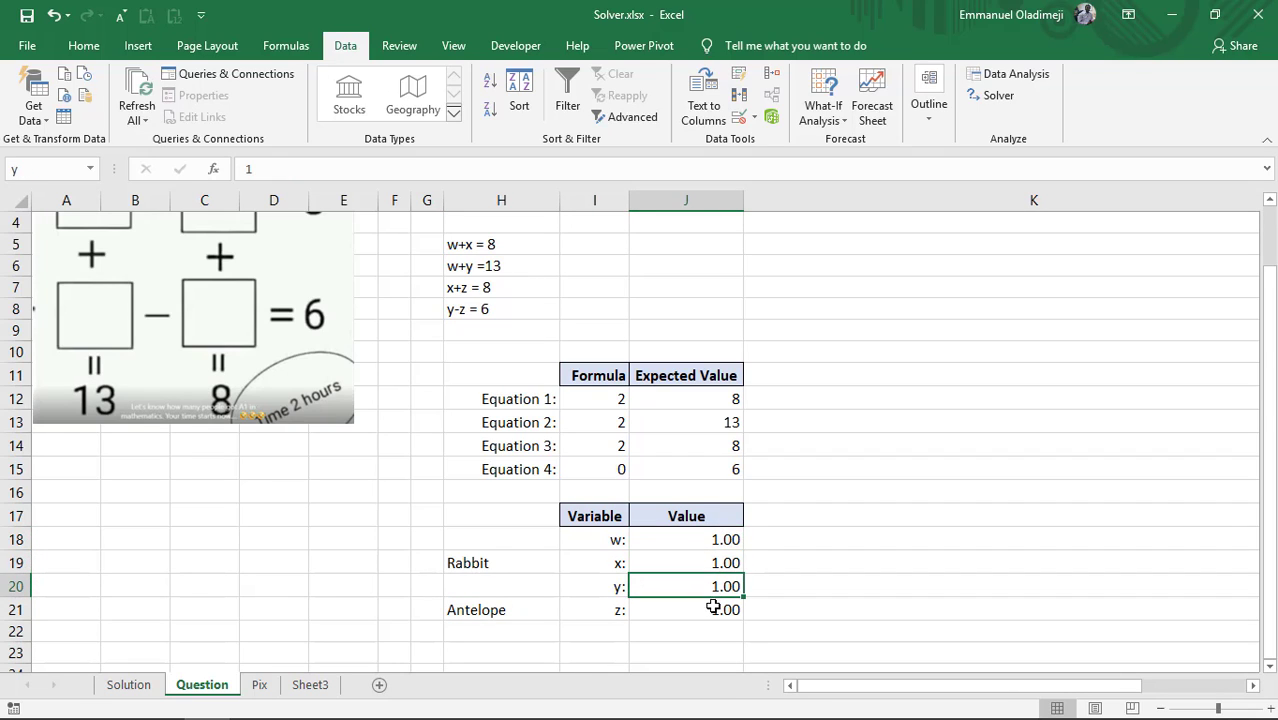
{"action": "left_click", "coordinate": [710, 606]}
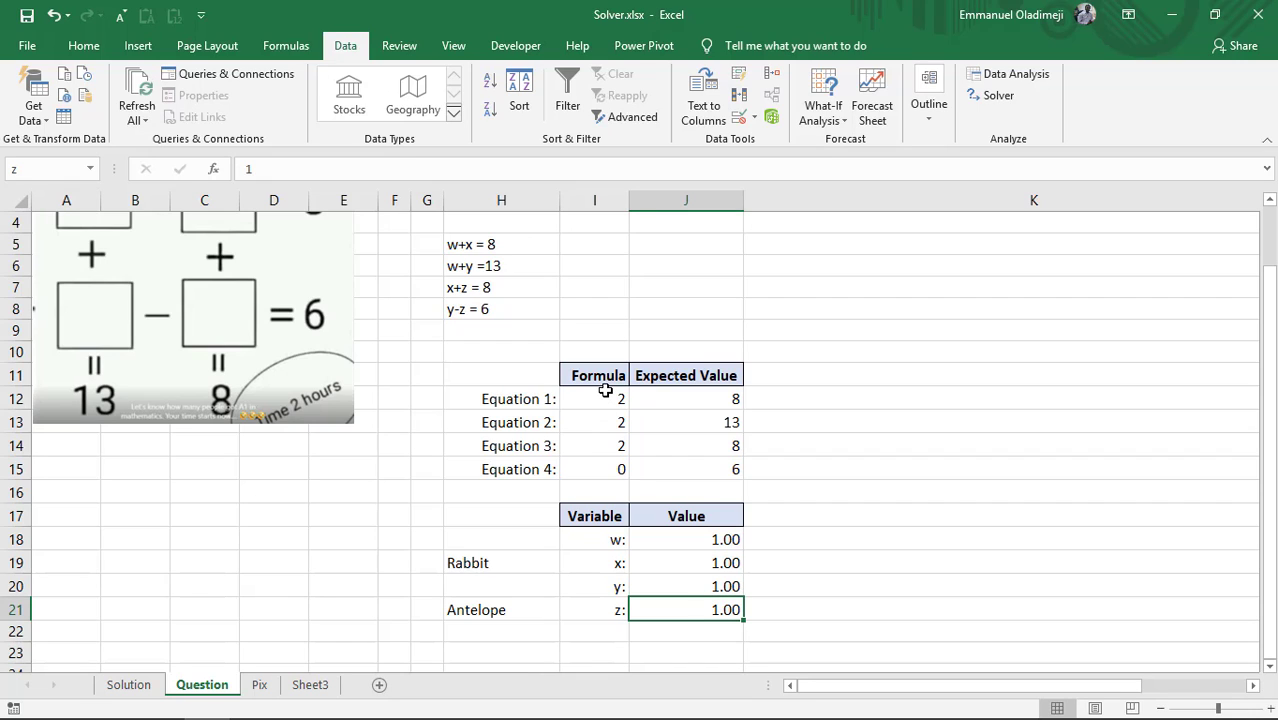
Examine the equation formulas in I12:I15 and the expected values in J12:J15, comparing them with the first equation in H5
{"action": "left_click_drag", "start_coordinate": [605, 393], "coordinate": [613, 462]}
{"action": "key", "text": "ctrl+v"}
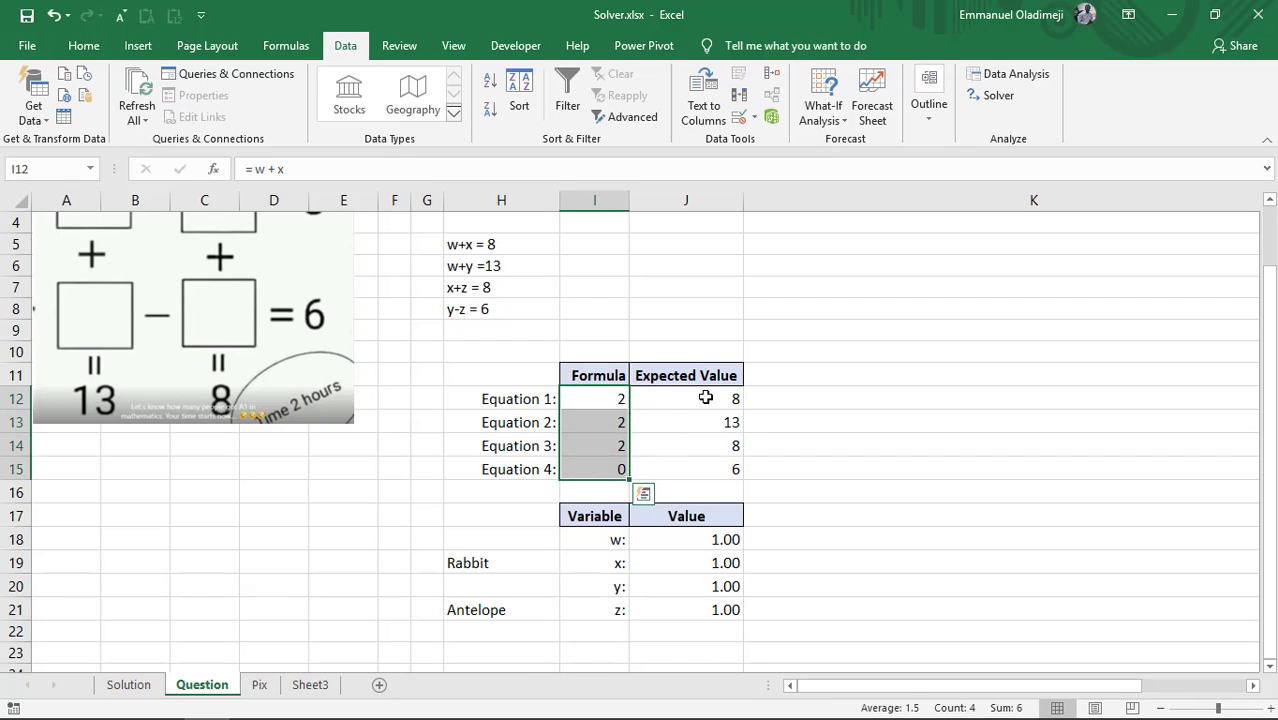
{"action": "left_click_drag", "start_coordinate": [705, 394], "coordinate": [714, 470]}
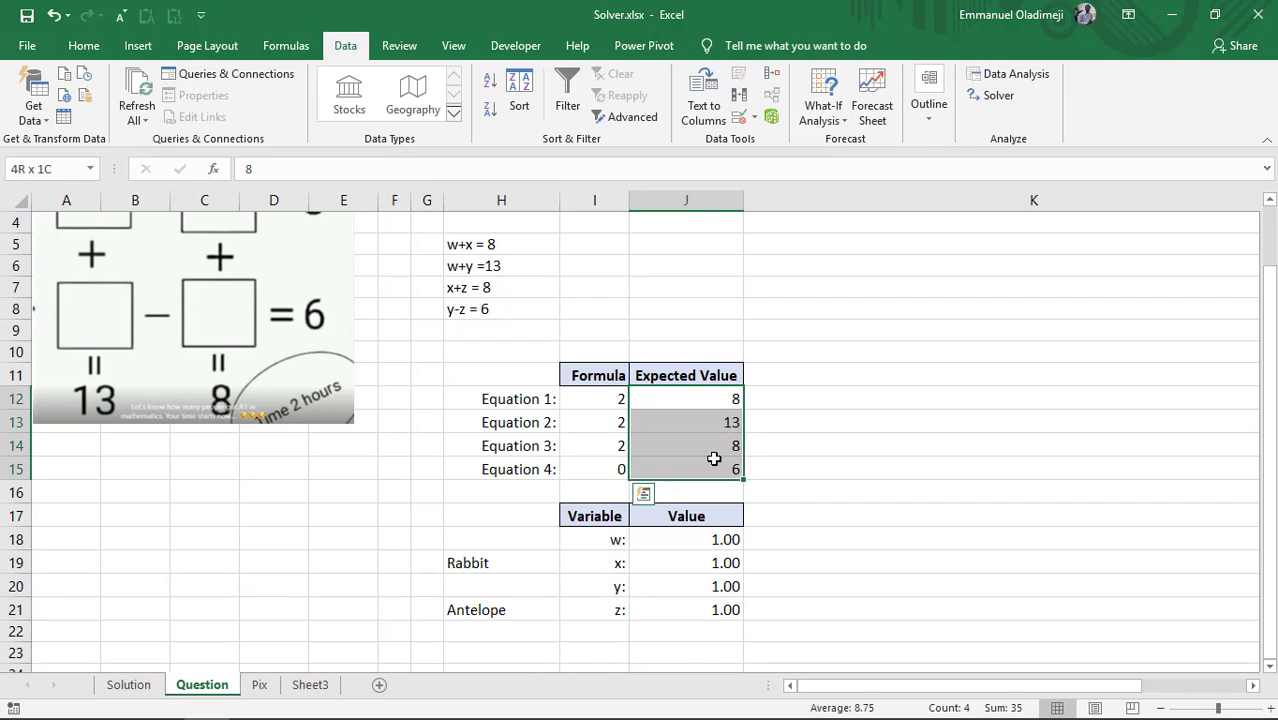
{"action": "left_click", "coordinate": [467, 248]}
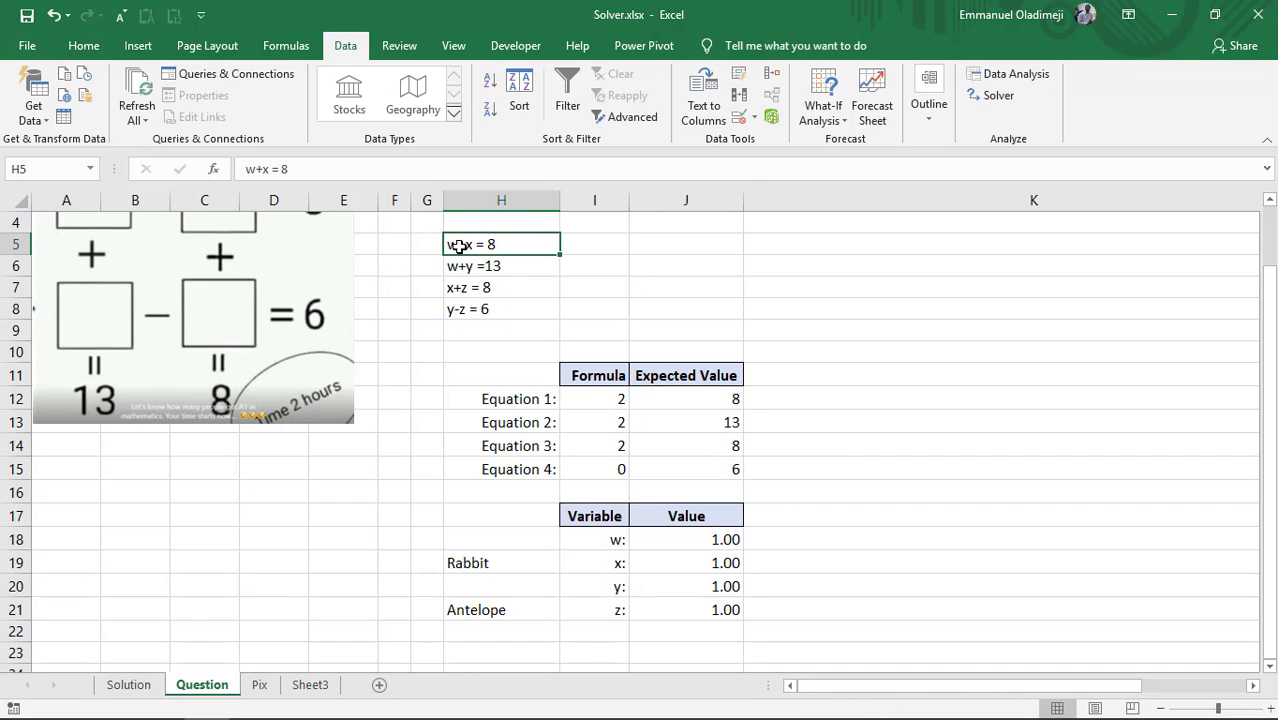
Trace the first equation's formula in I12 to the variable value cells J18:J20 it can draw on
{"action": "left_click", "coordinate": [601, 401]}
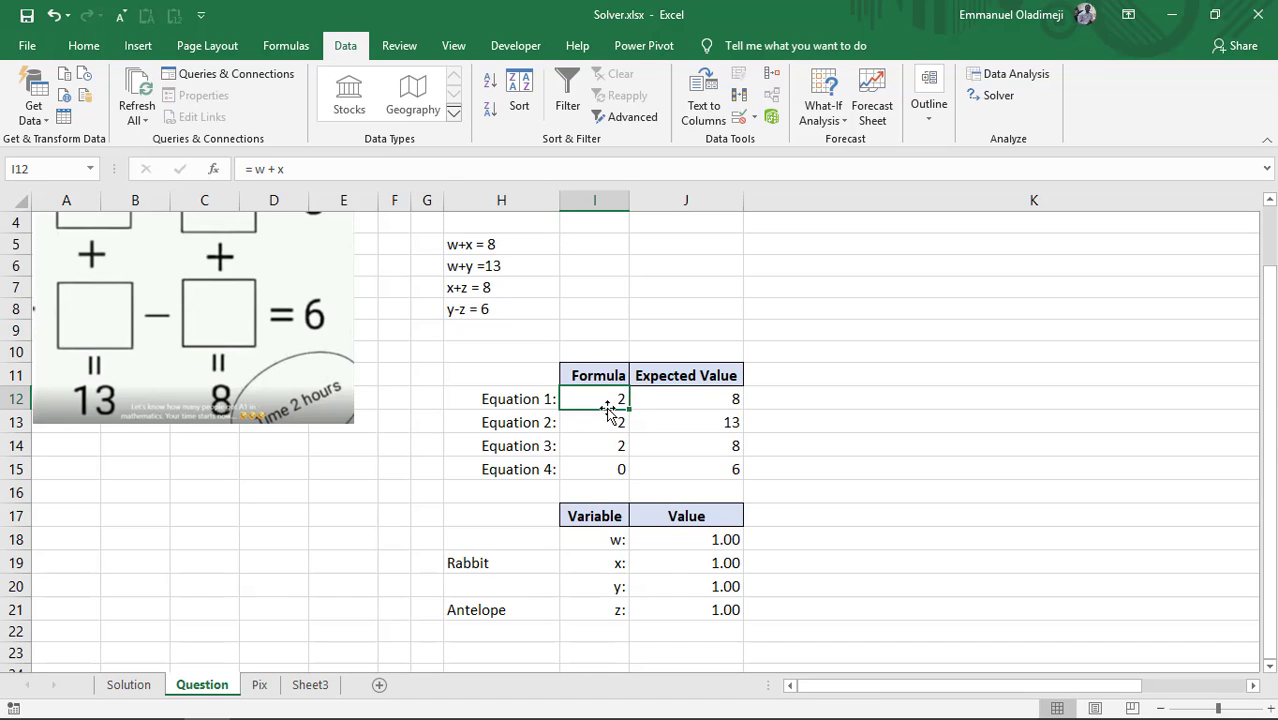
{"action": "left_click", "coordinate": [710, 541]}
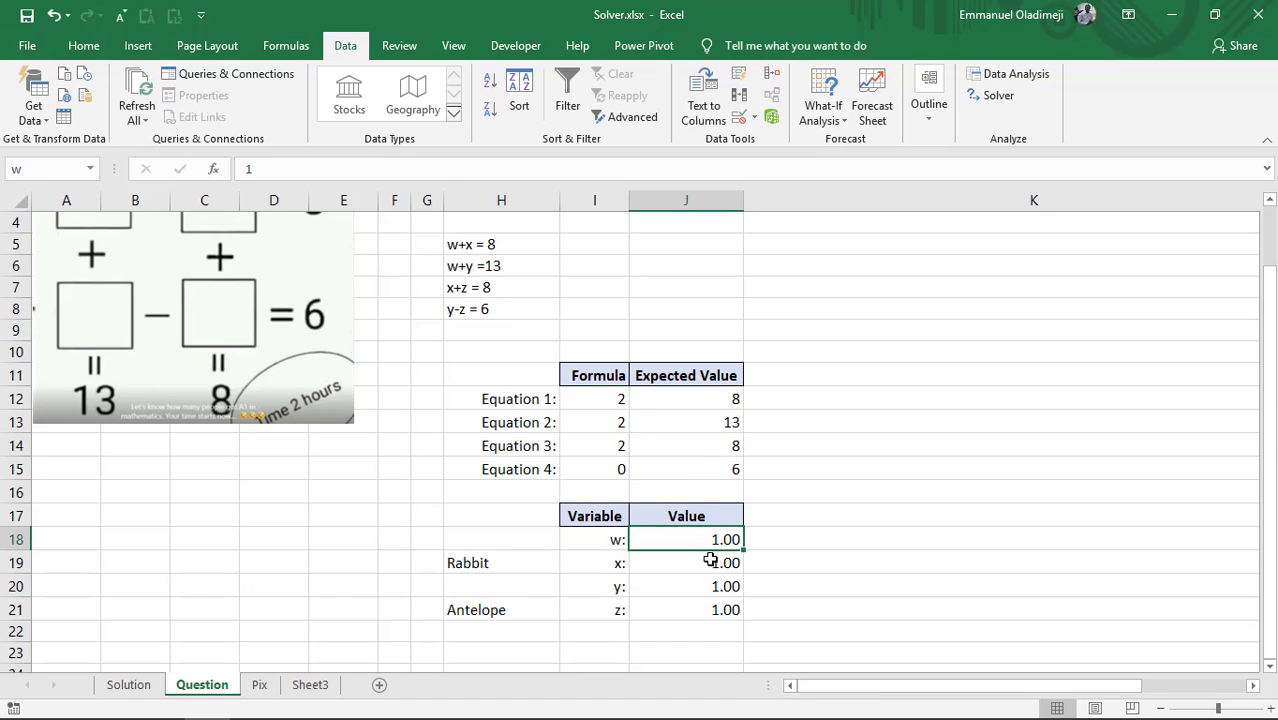
{"action": "left_click", "coordinate": [708, 566]}
{"action": "left_click", "coordinate": [708, 590]}
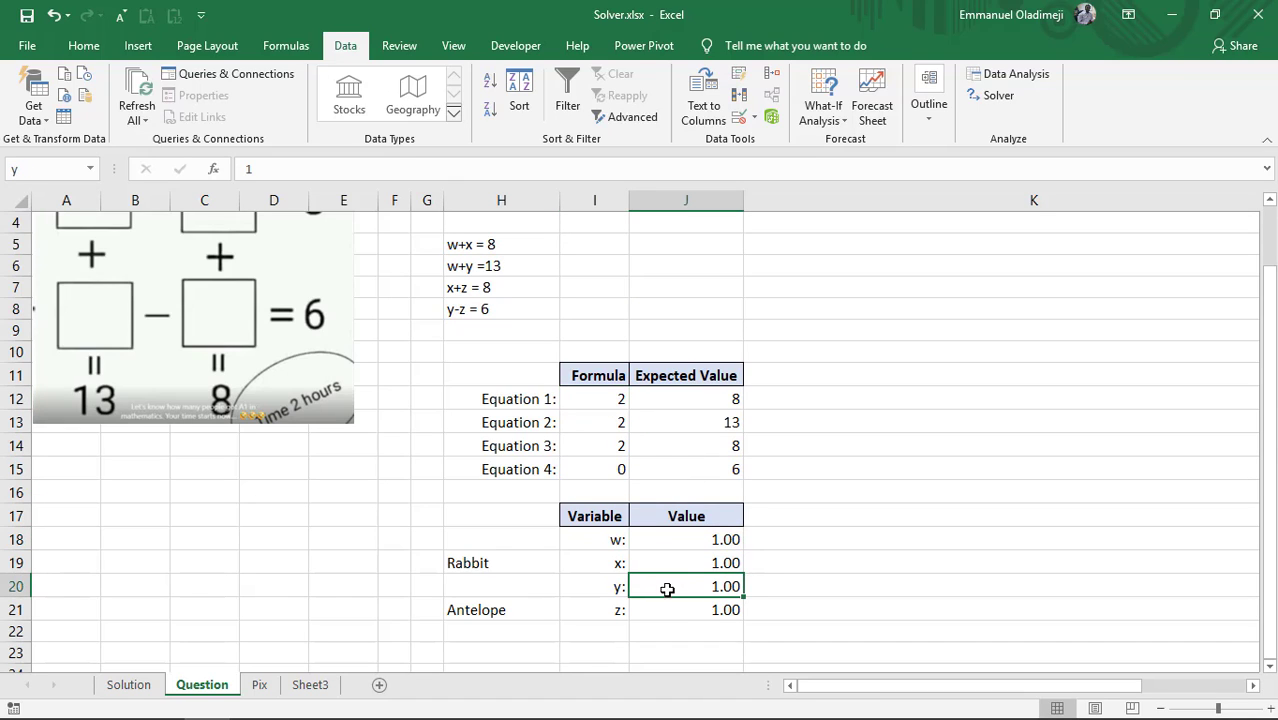
{"action": "left_click", "coordinate": [612, 400]}
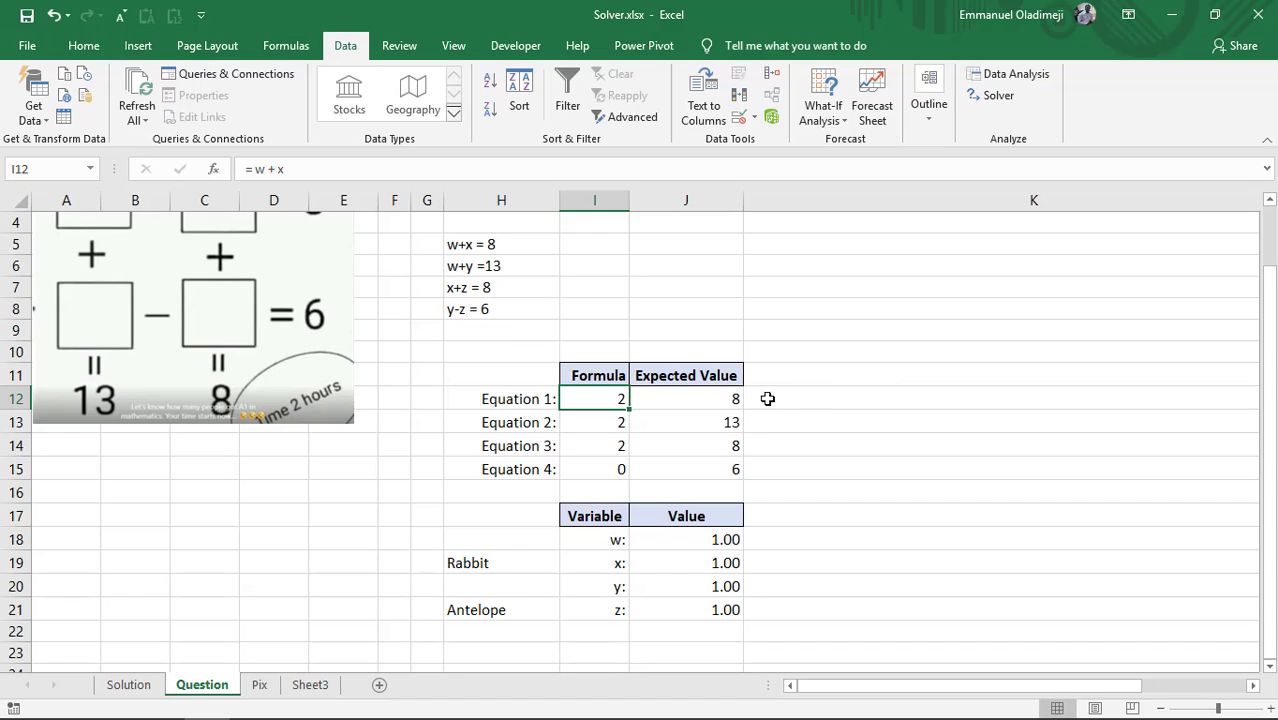
Compare the formulas in I13:I15 and the expected values in J12:J13 with the written equations in H5:H8
{"action": "left_click", "coordinate": [725, 399]}
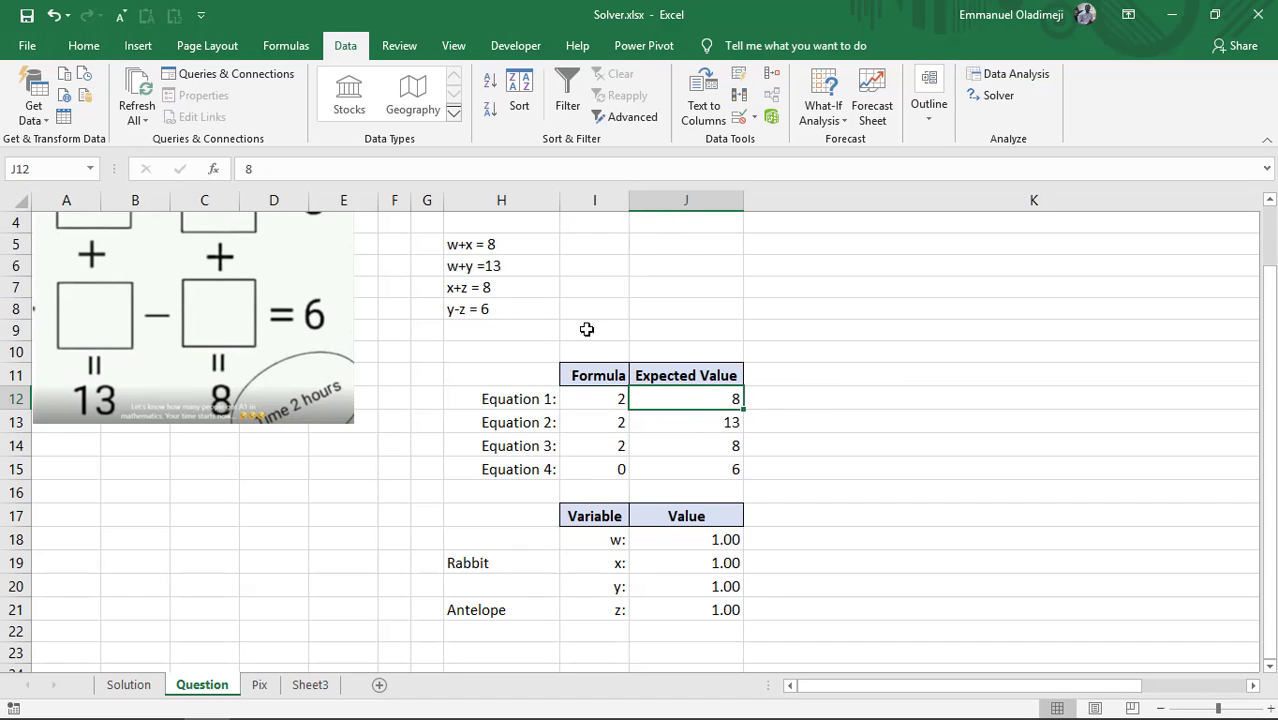
{"action": "left_click", "coordinate": [715, 428]}
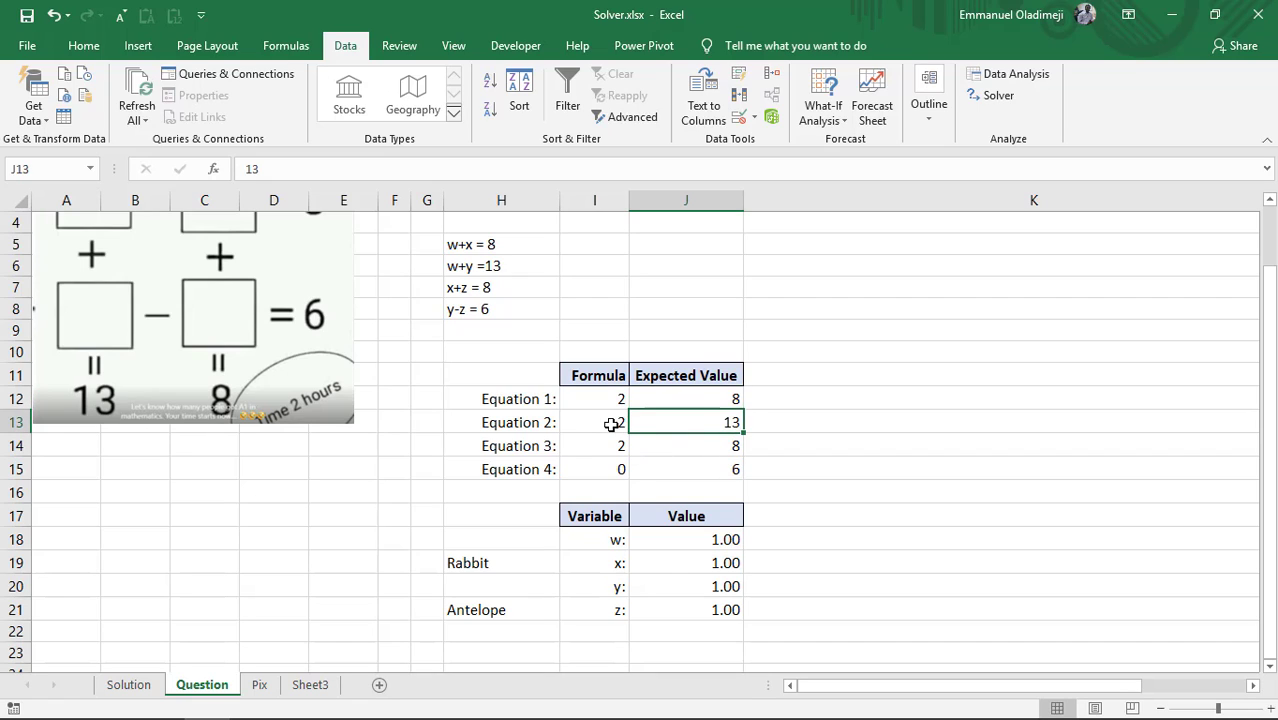
{"action": "left_click", "coordinate": [612, 424]}
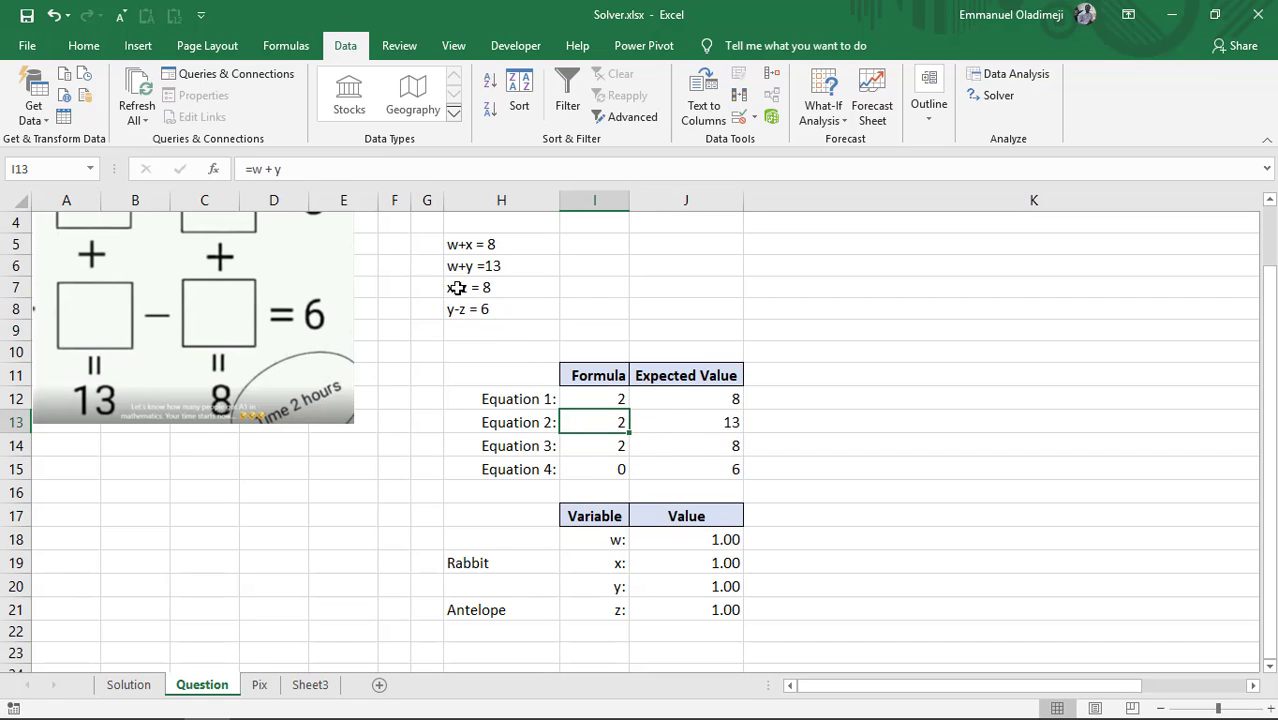
{"action": "left_click", "coordinate": [611, 445]}
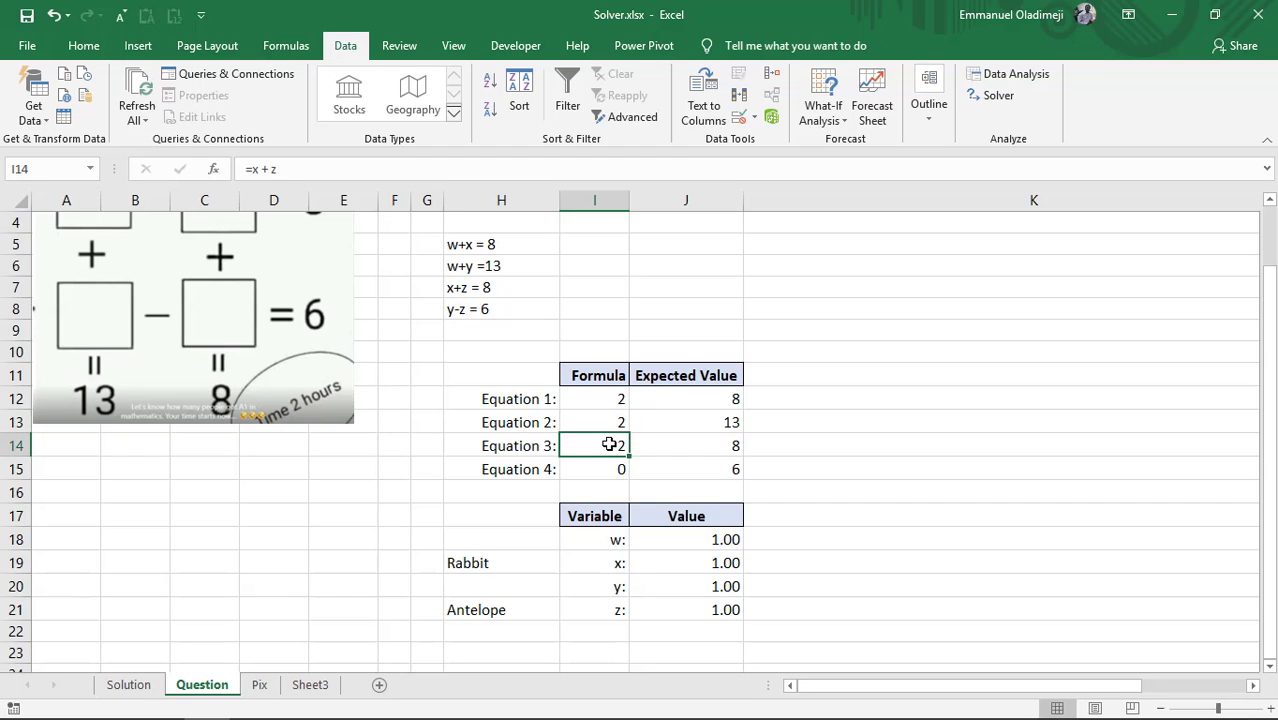
{"action": "left_click", "coordinate": [480, 318]}
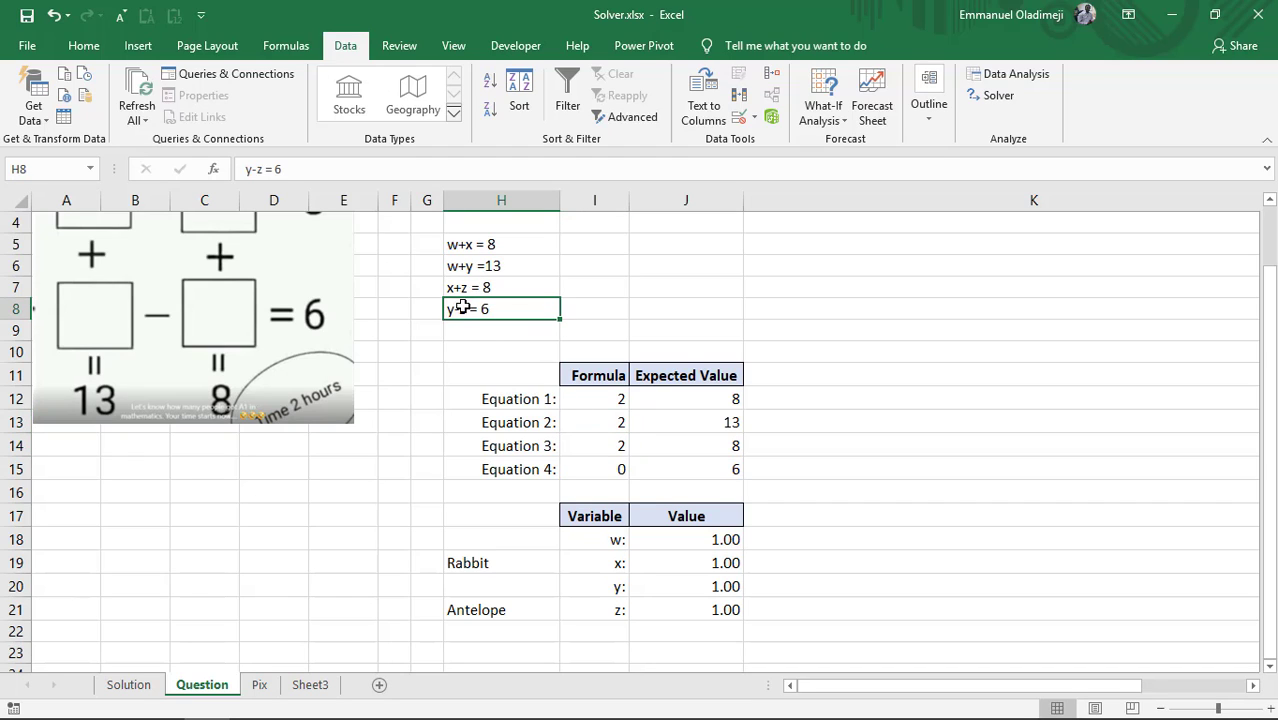
{"action": "left_click", "coordinate": [614, 472]}
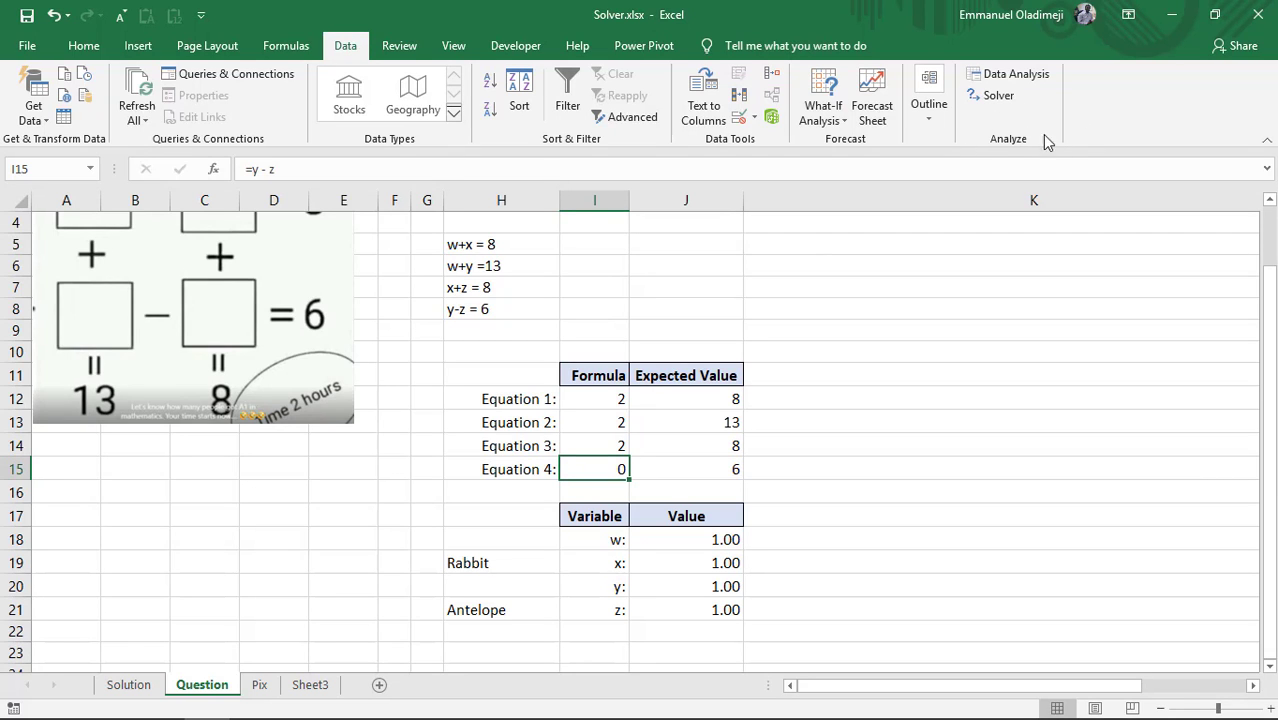
Open Solver, set the objective to cell I13 and choose J18:J21 as the changing variable cells
{"action": "left_click", "coordinate": [998, 95]}
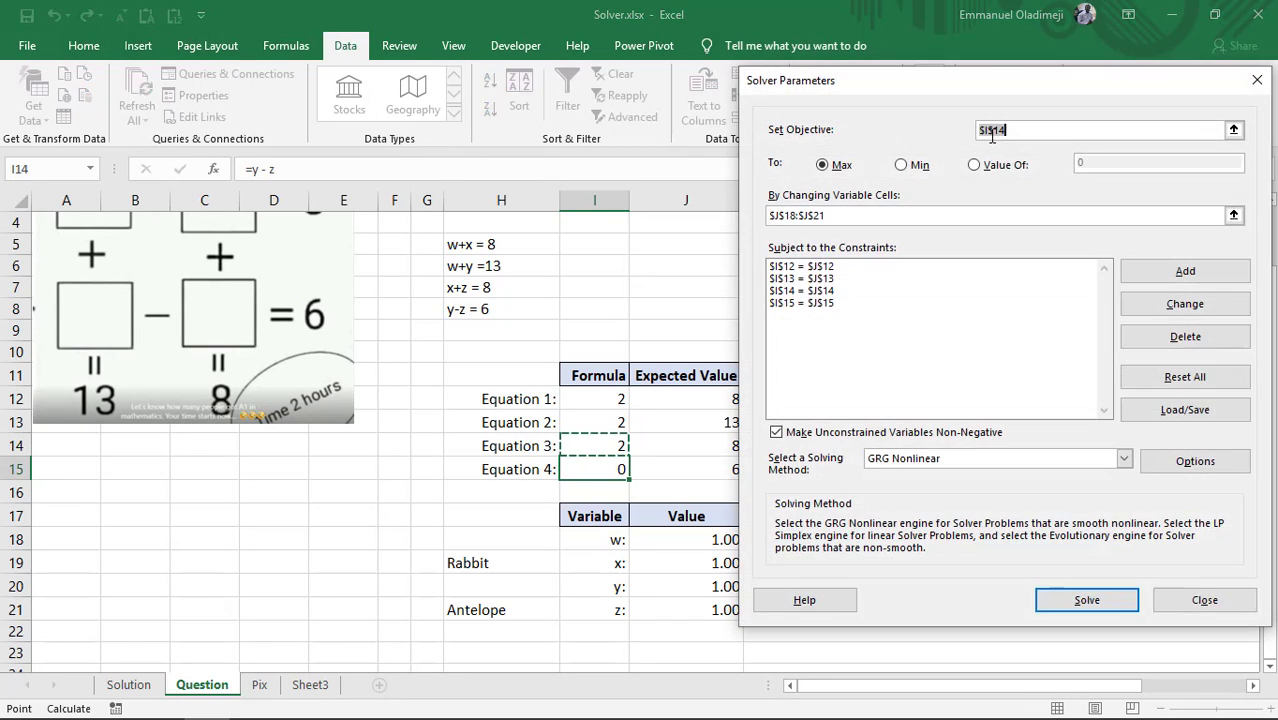
{"action": "left_click_drag", "start_coordinate": [871, 92], "coordinate": [889, 88]}
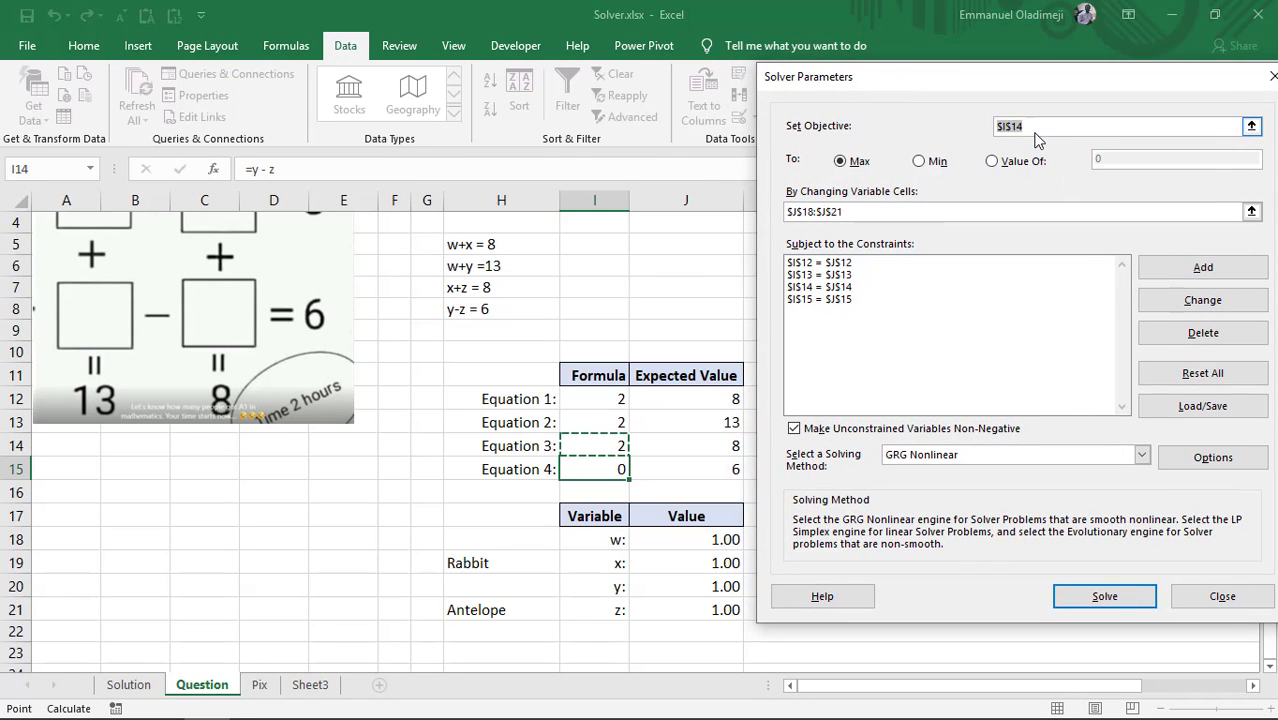
{"action": "left_click", "coordinate": [597, 423]}
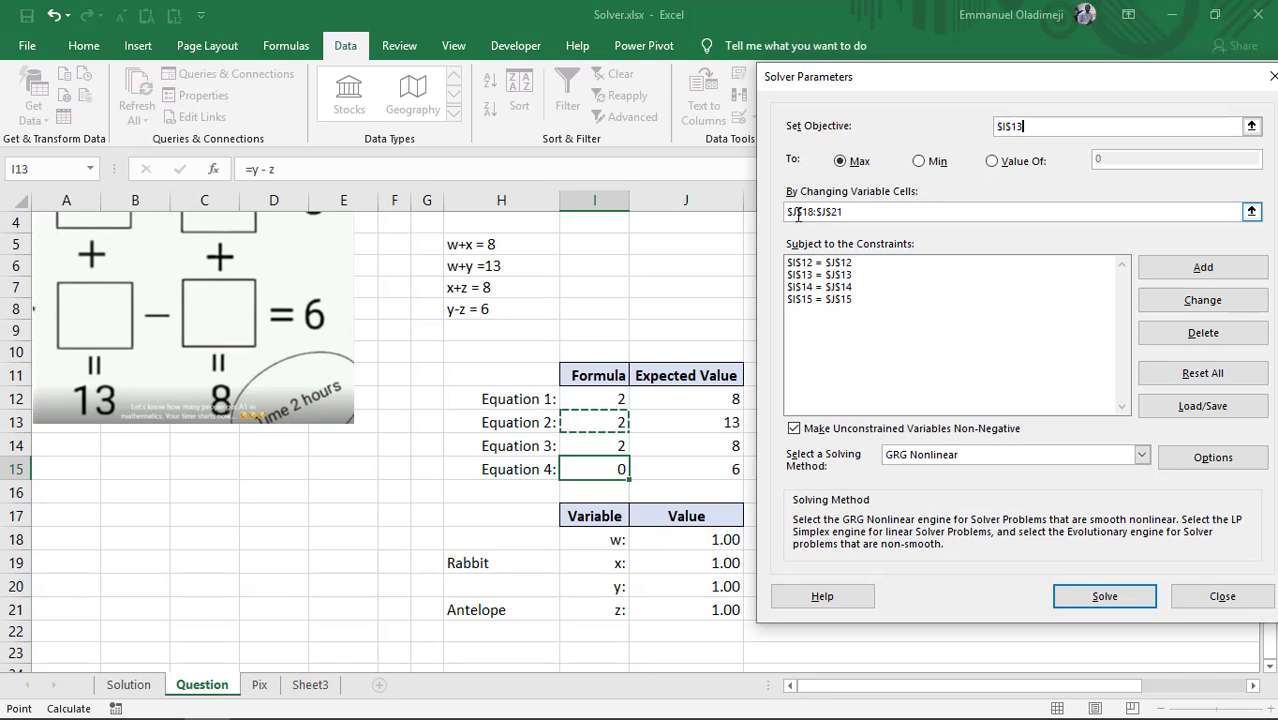
{"action": "left_click", "coordinate": [967, 216]}
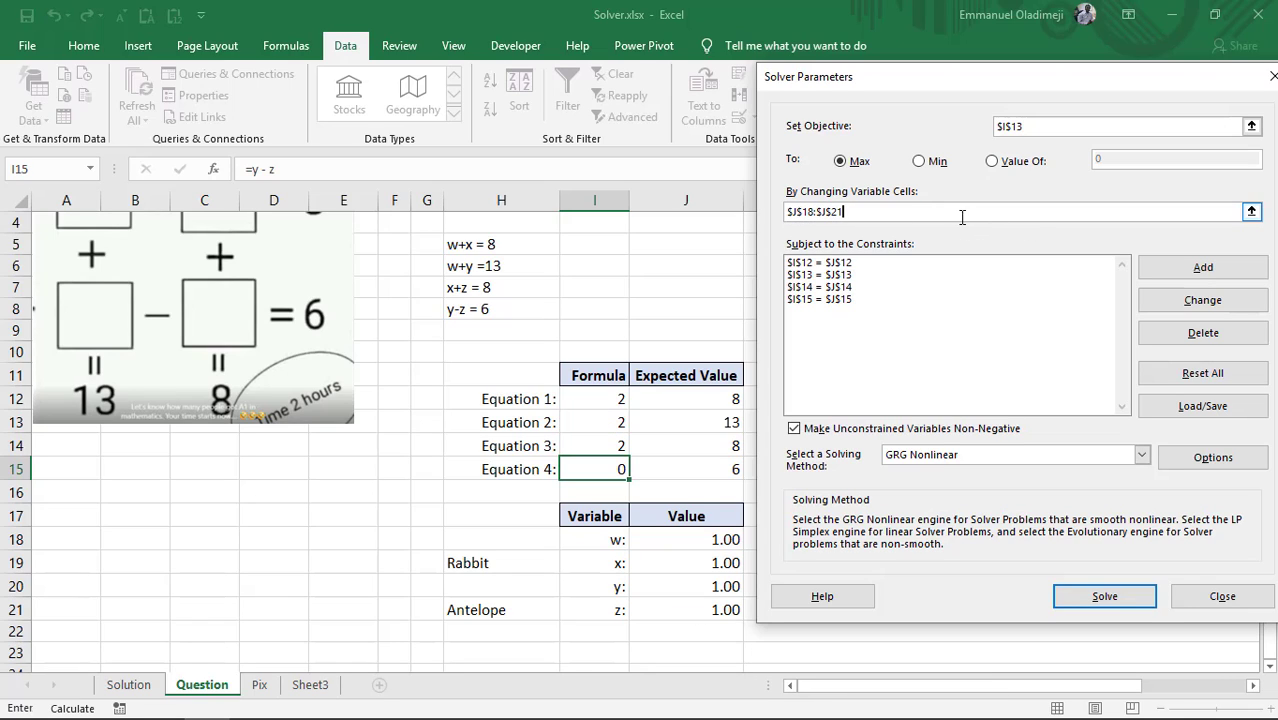
{"action": "left_click_drag", "start_coordinate": [719, 549], "coordinate": [710, 609]}
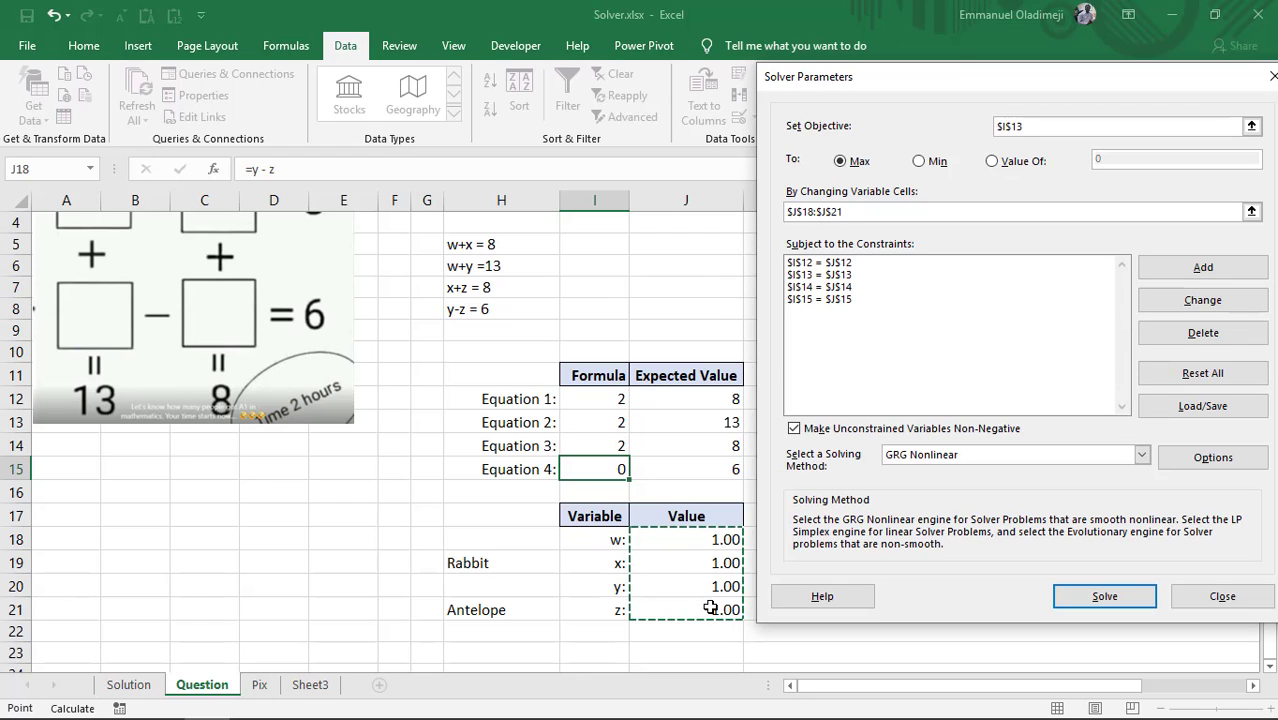
Delete the constraint $I$15 = $J$15 from the Solver model
{"action": "left_click", "coordinate": [886, 267]}
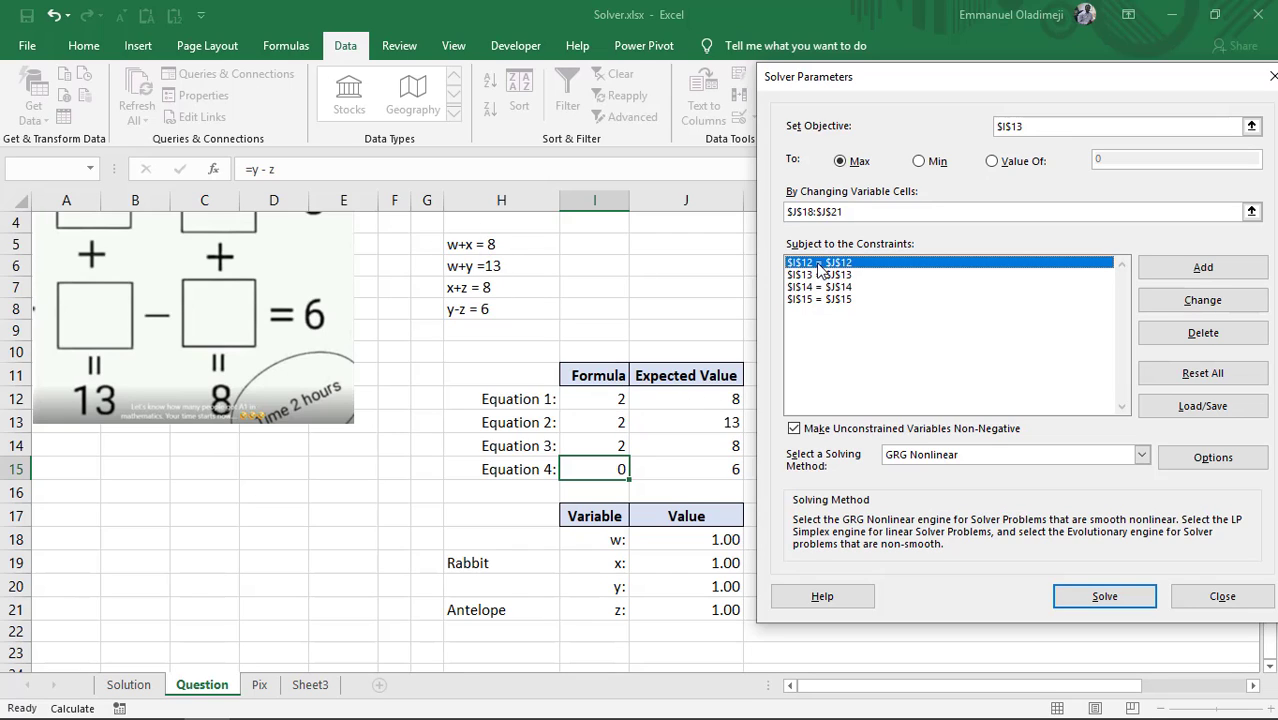
{"action": "left_click", "coordinate": [843, 299]}
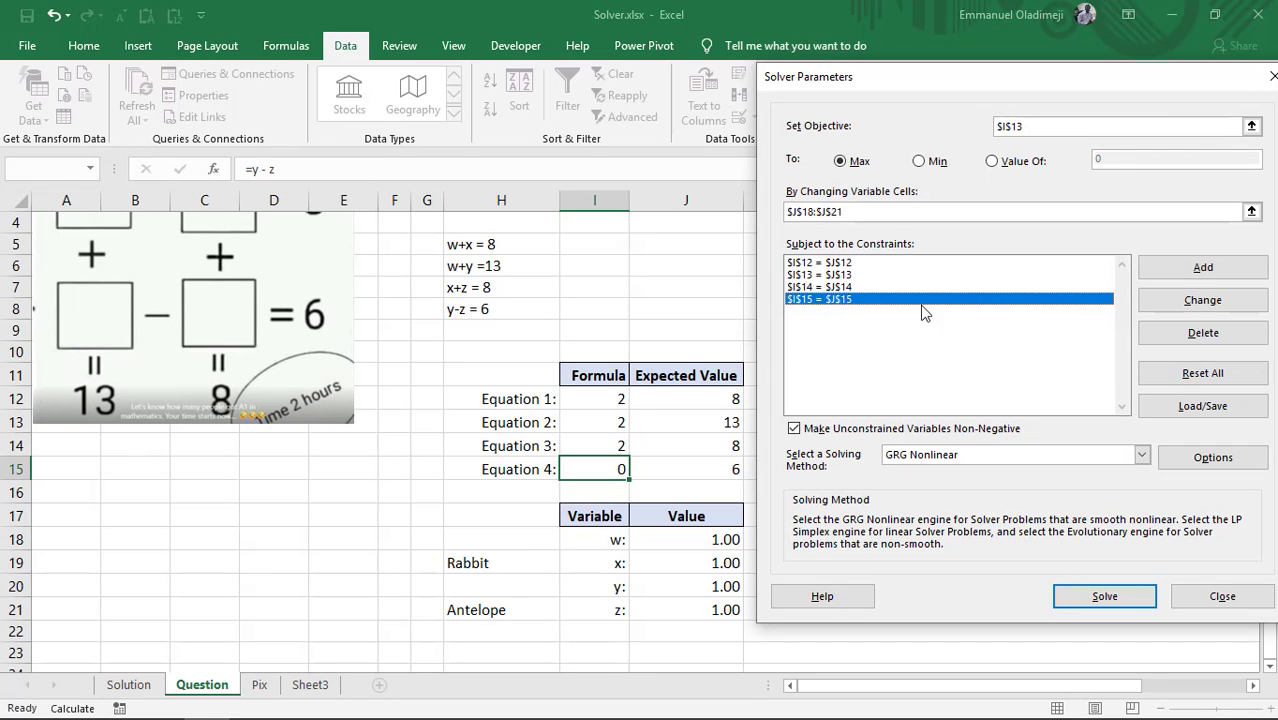
{"action": "left_click", "coordinate": [1203, 333]}
{"action": "key", "text": "Escape"}
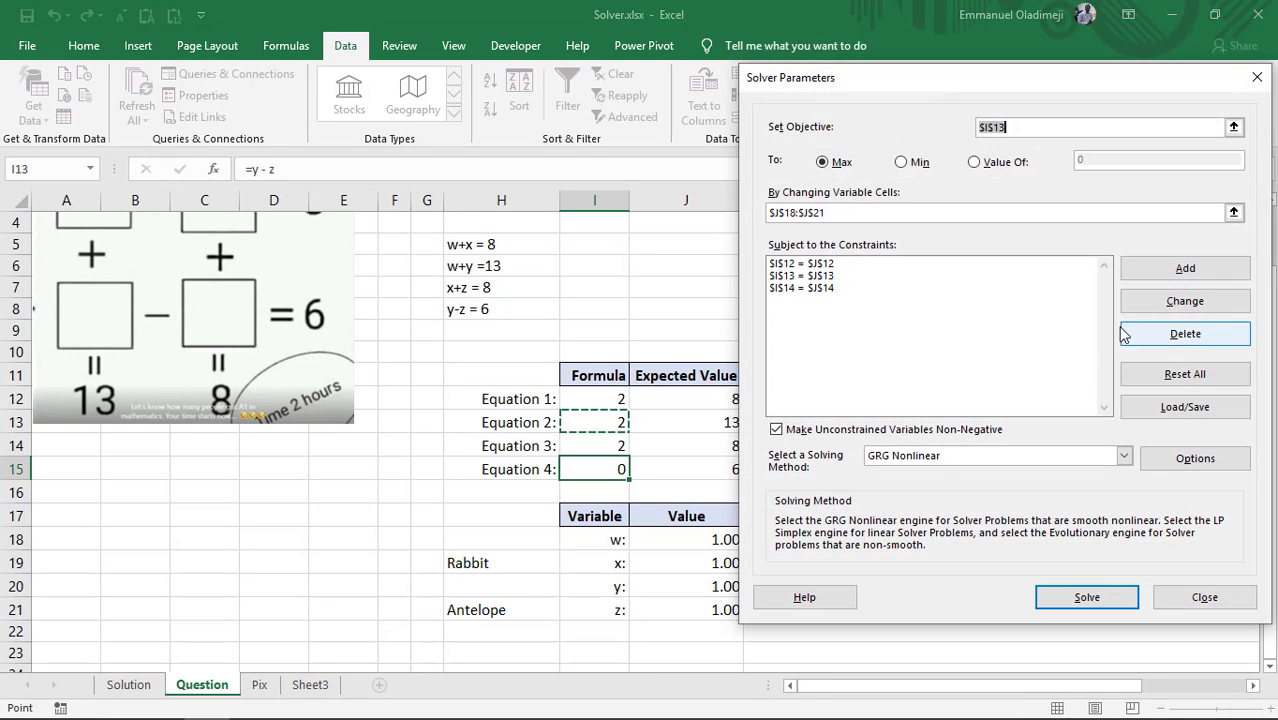
Add a Solver constraint requiring the Equation 4 formula in I15 to equal (=) its expected value in J15
{"action": "left_click", "coordinate": [1190, 270]}
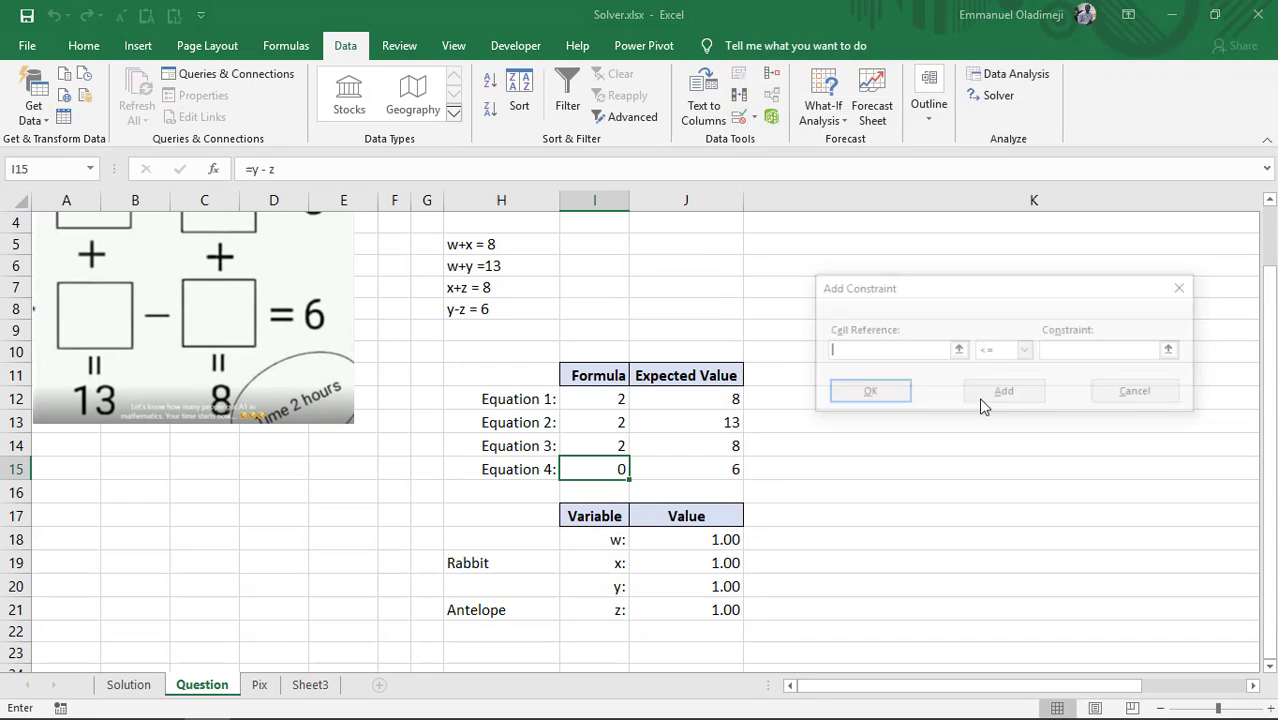
{"action": "left_click", "coordinate": [600, 470]}
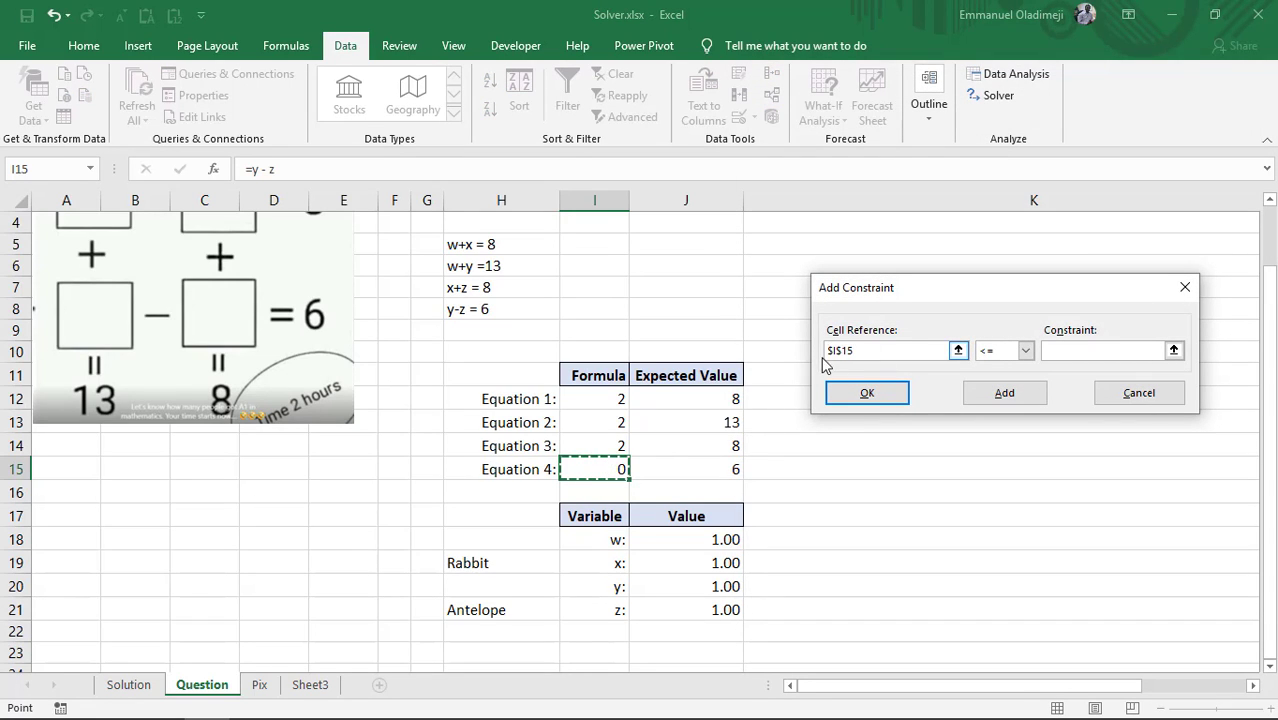
{"action": "left_click", "coordinate": [1030, 351]}
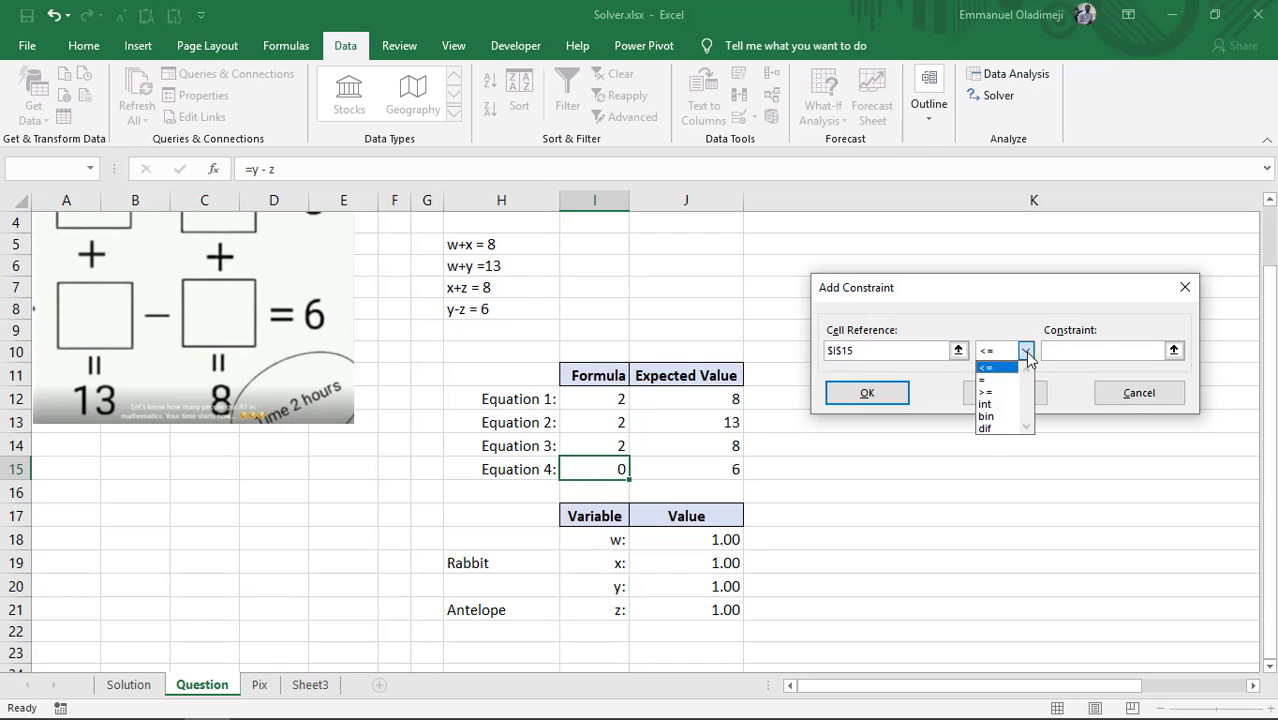
{"action": "left_click", "coordinate": [1000, 380]}
{"action": "left_click", "coordinate": [1110, 351]}
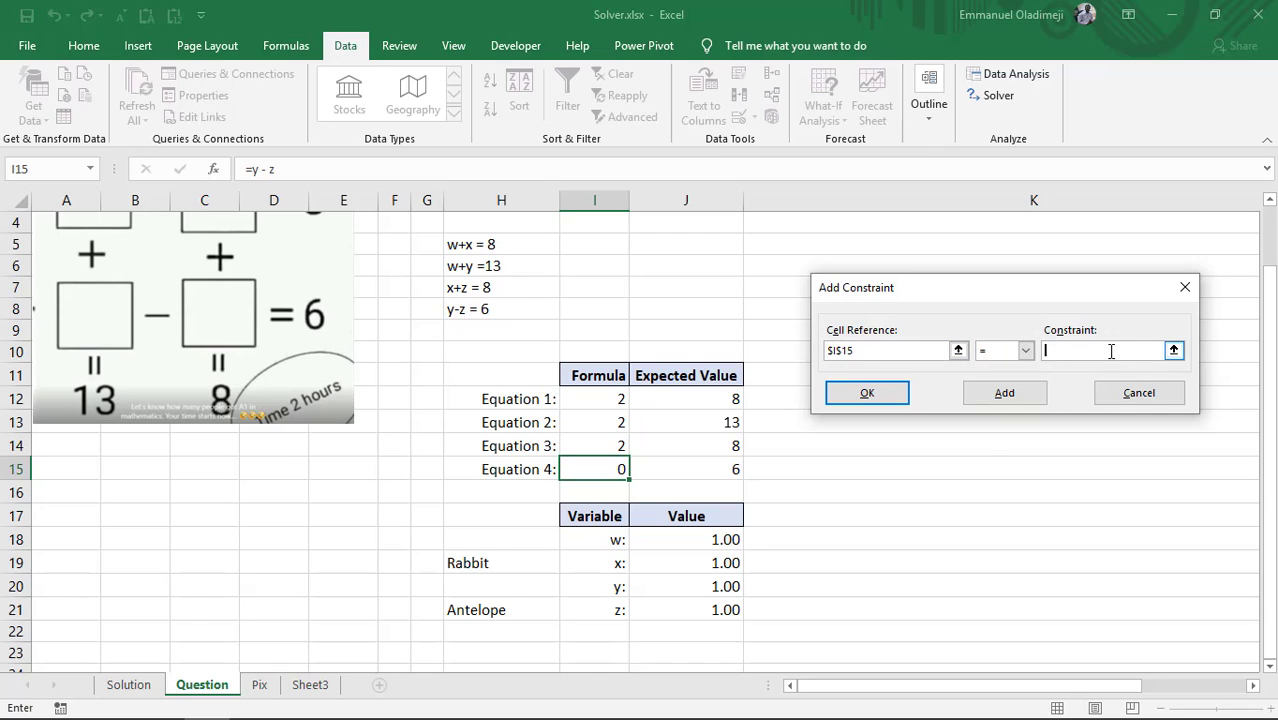
{"action": "left_click", "coordinate": [724, 468]}
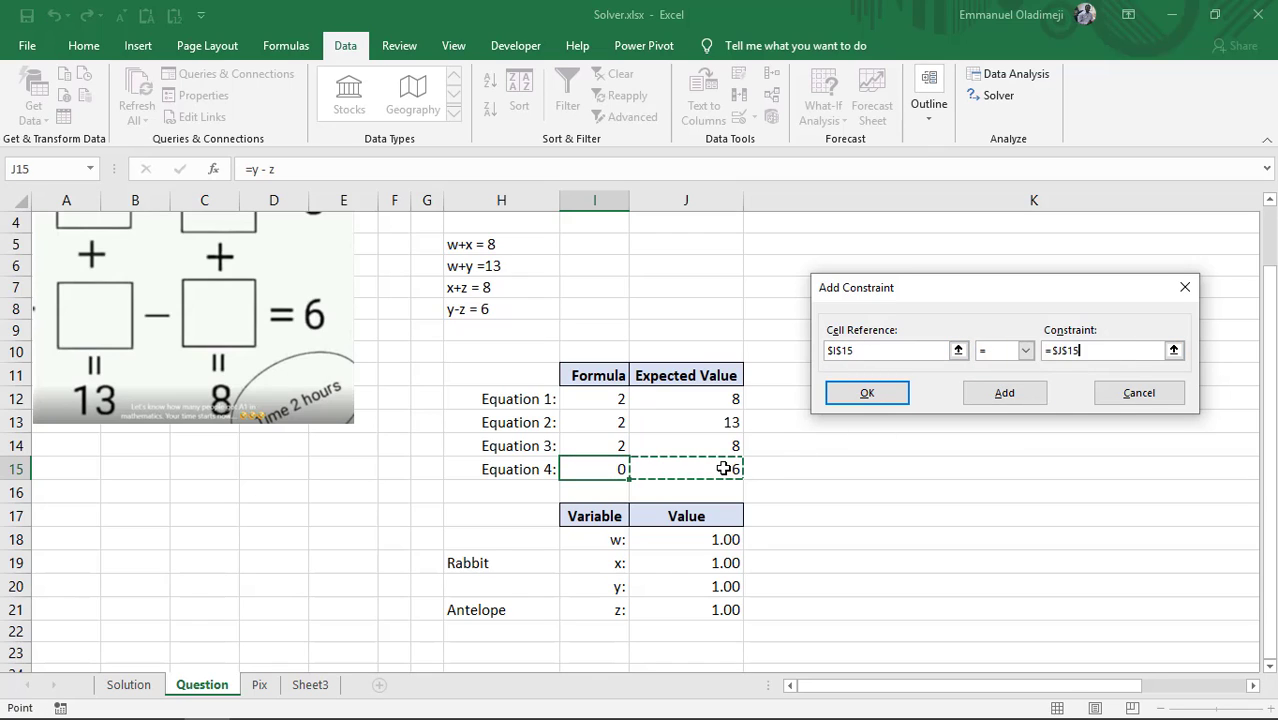
{"action": "left_click", "coordinate": [869, 394]}
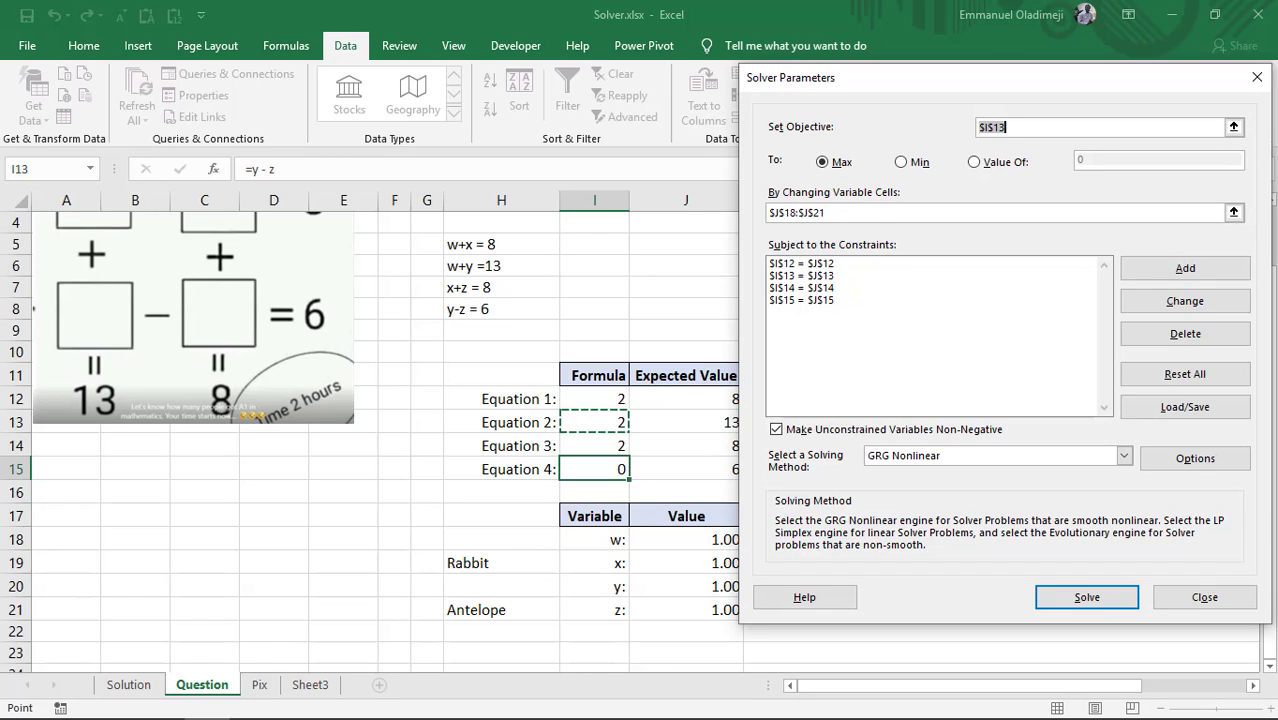
Solve the model with the objective, variable cells and constraints that have been set
{"action": "left_click", "coordinate": [1092, 600]}
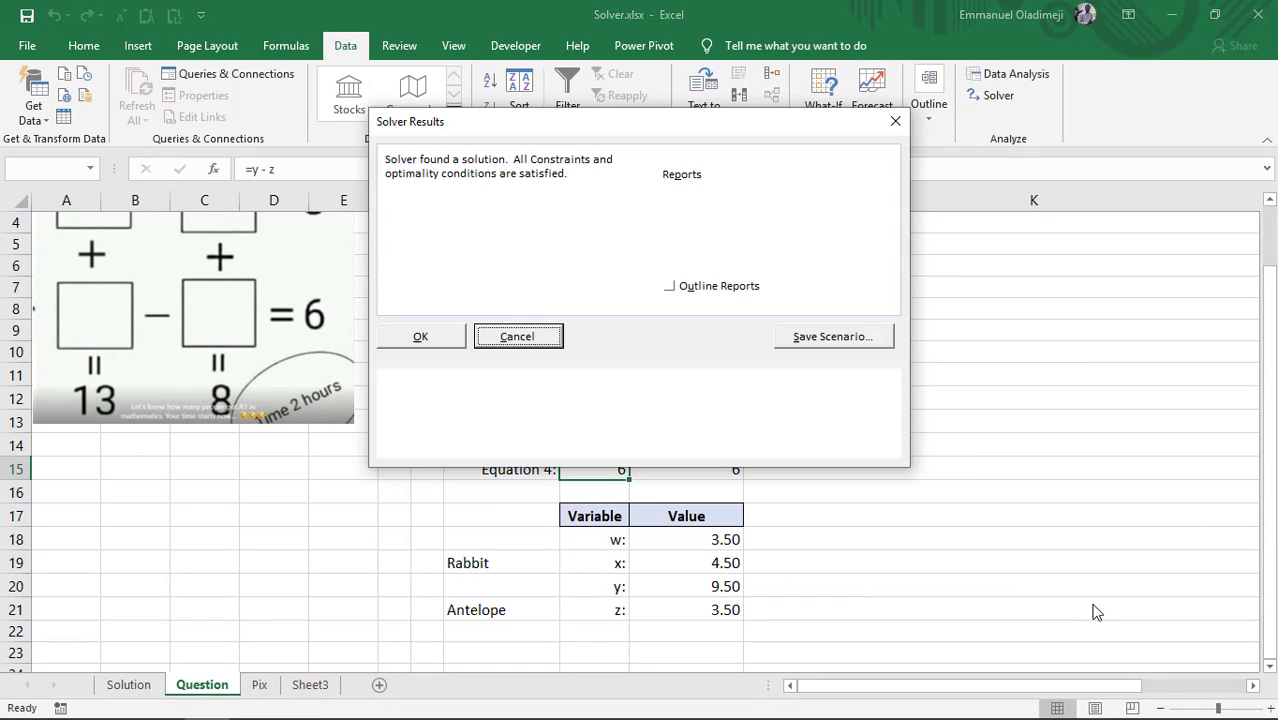